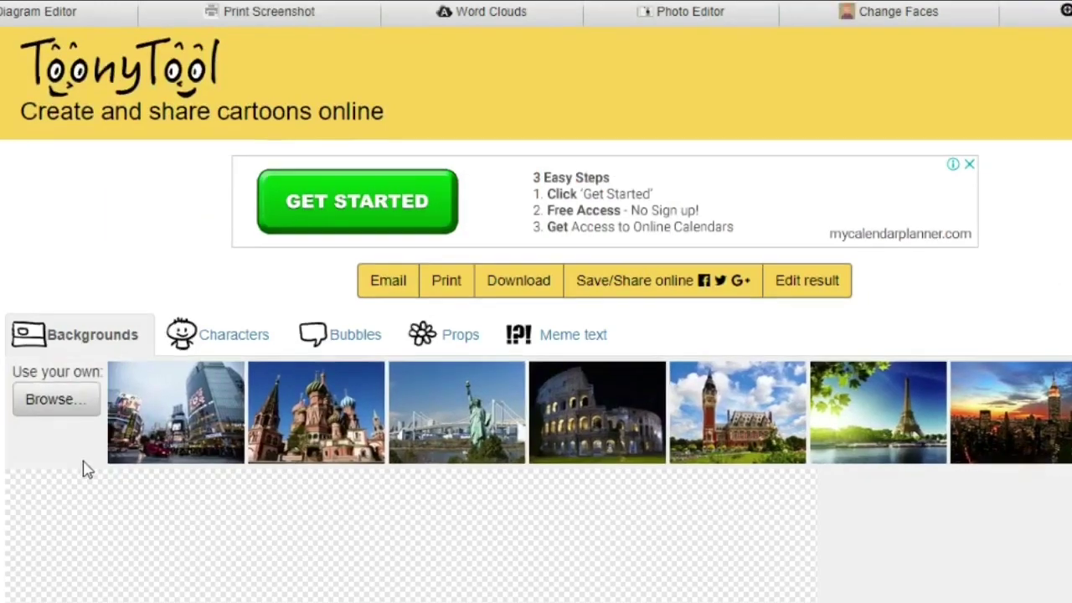
# Step: Browse the background photos, then the characters, bubbles, props and meme text options
pyautogui.scroll(-4, 84, 469)
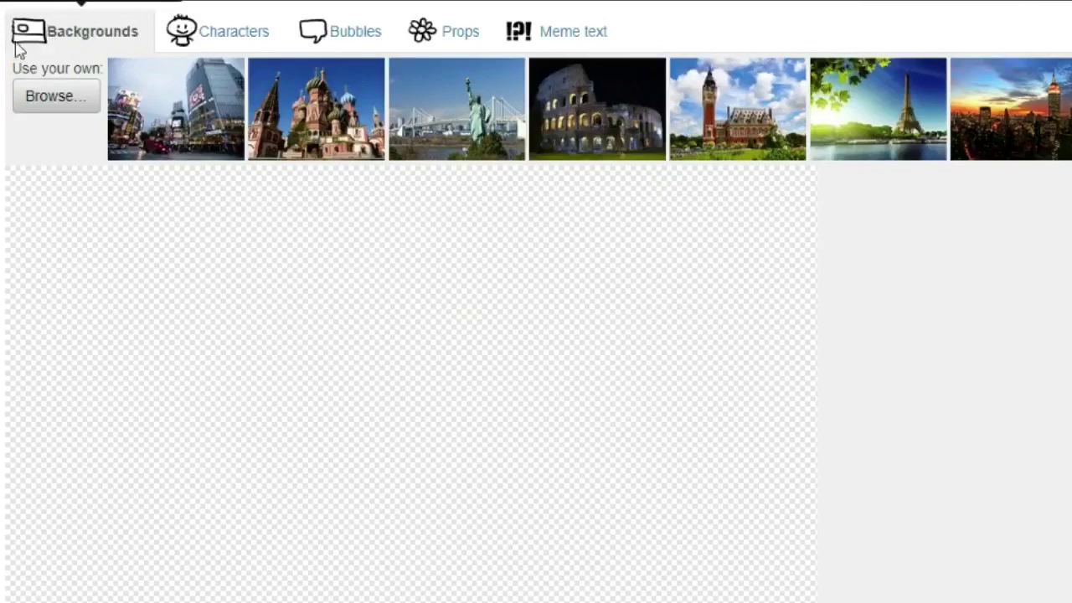
pyautogui.click(1005, 149)
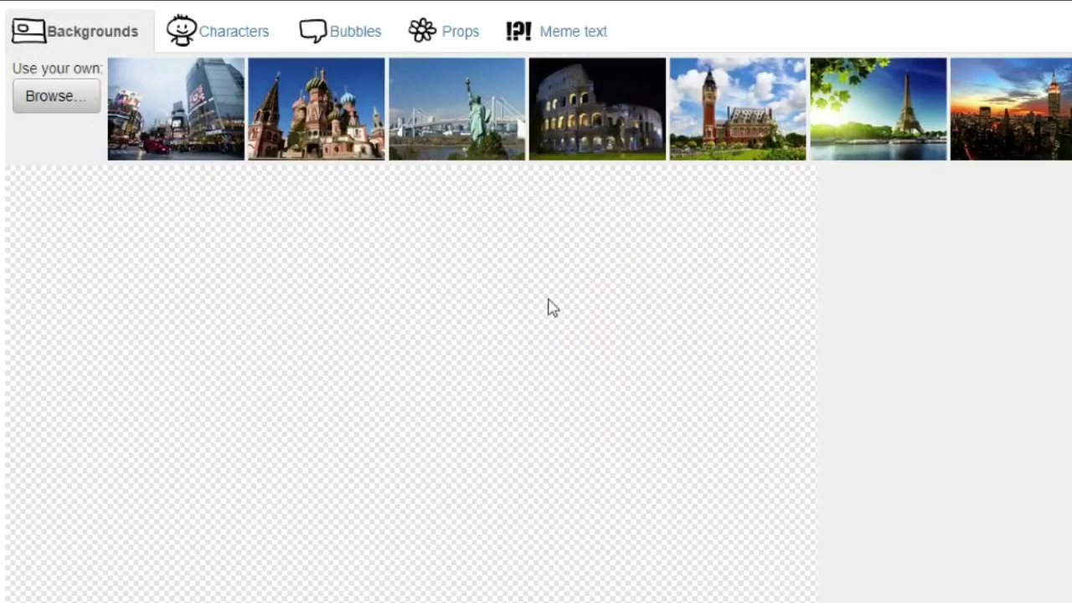
pyautogui.click(218, 38)
pyautogui.scroll(-3, 268, 148)
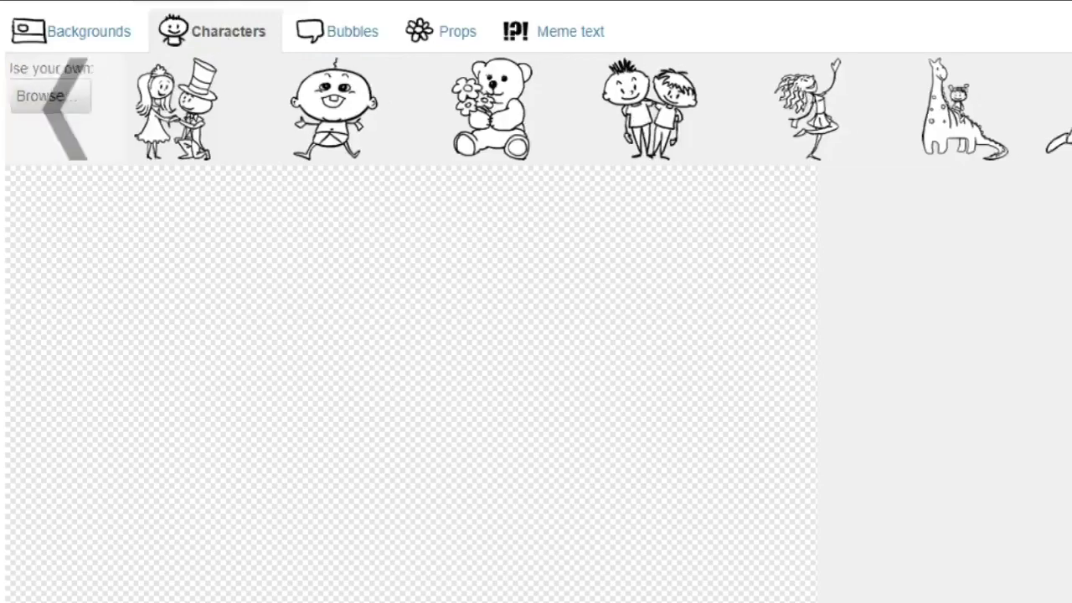
pyautogui.scroll(-10, 536, 109)
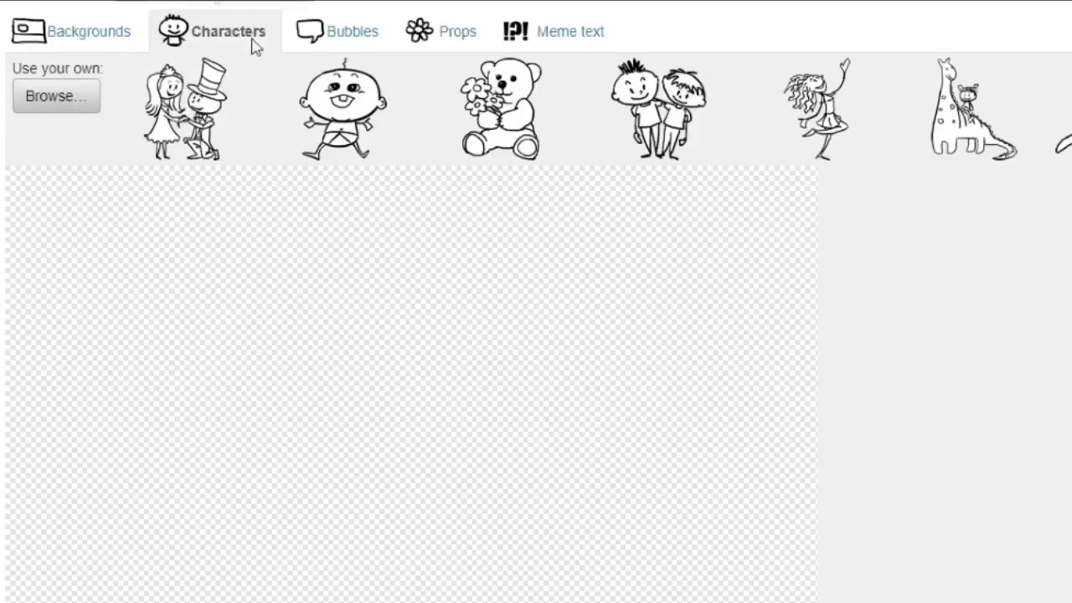
pyautogui.click(348, 42)
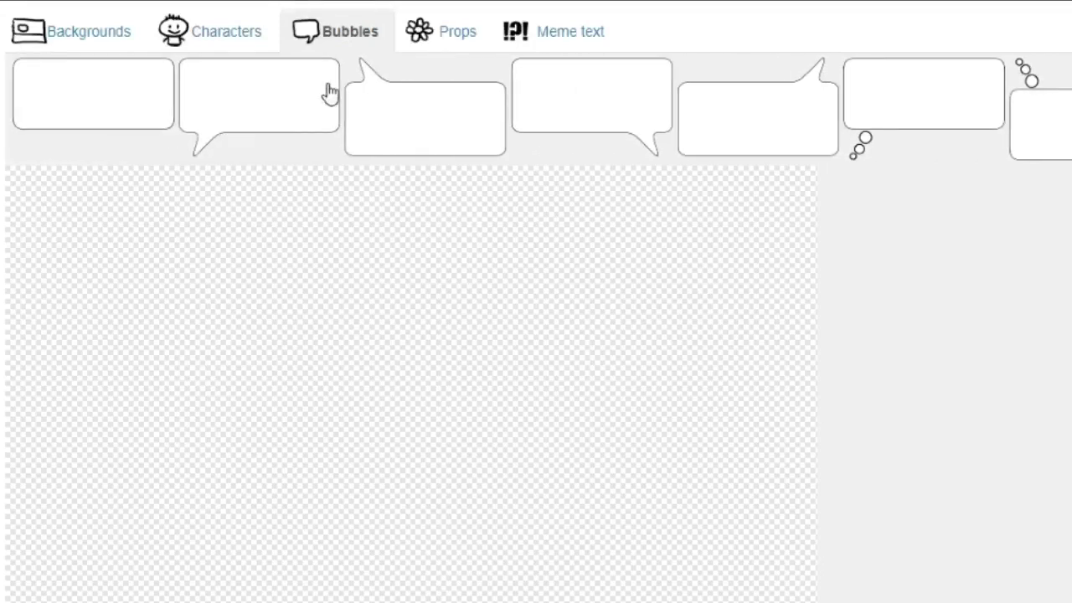
pyautogui.click(444, 40)
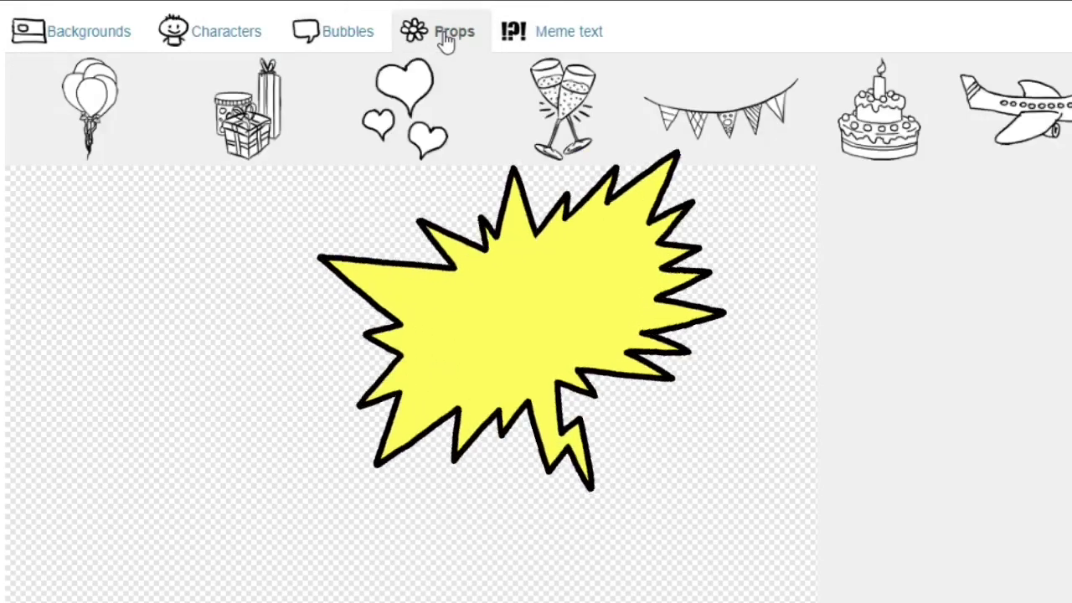
pyautogui.click(560, 42)
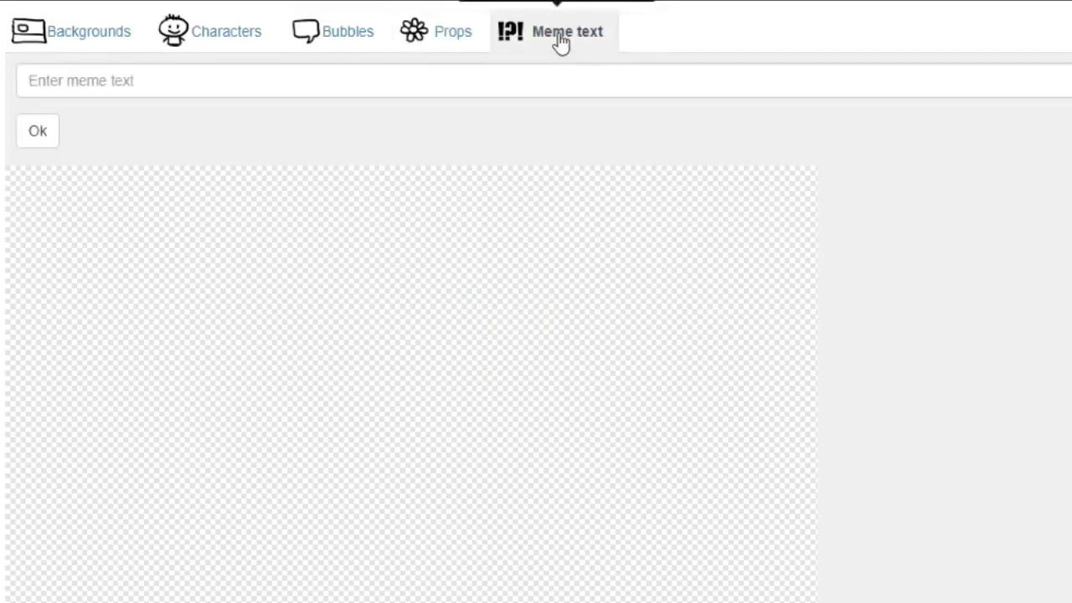
pyautogui.click(25, 43)
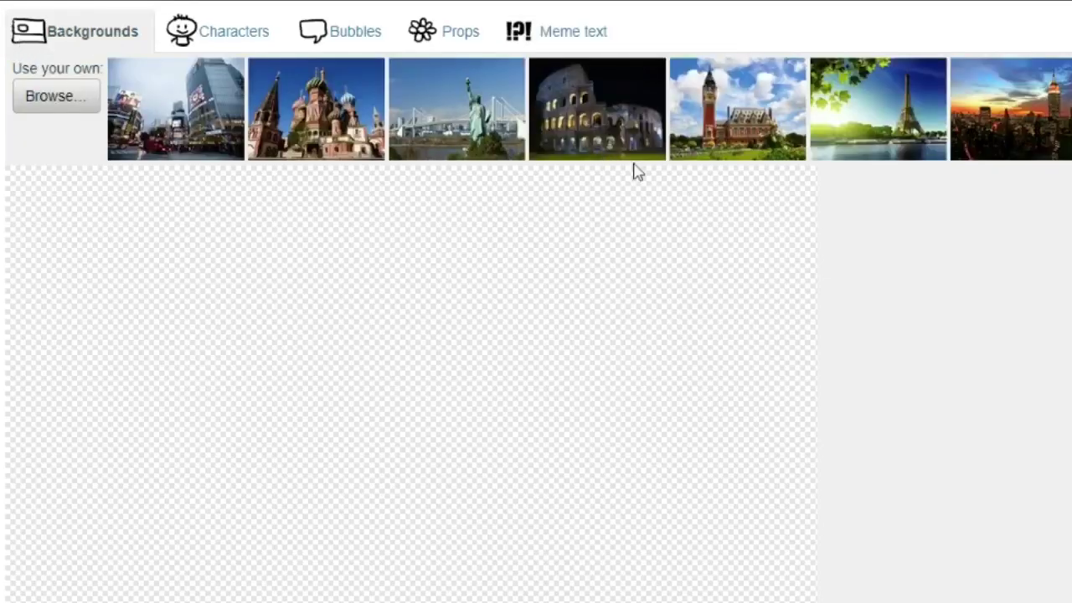
# Step: Choose the Eiffel Tower riverside photo as the cartoon's background
pyautogui.click(841, 100)
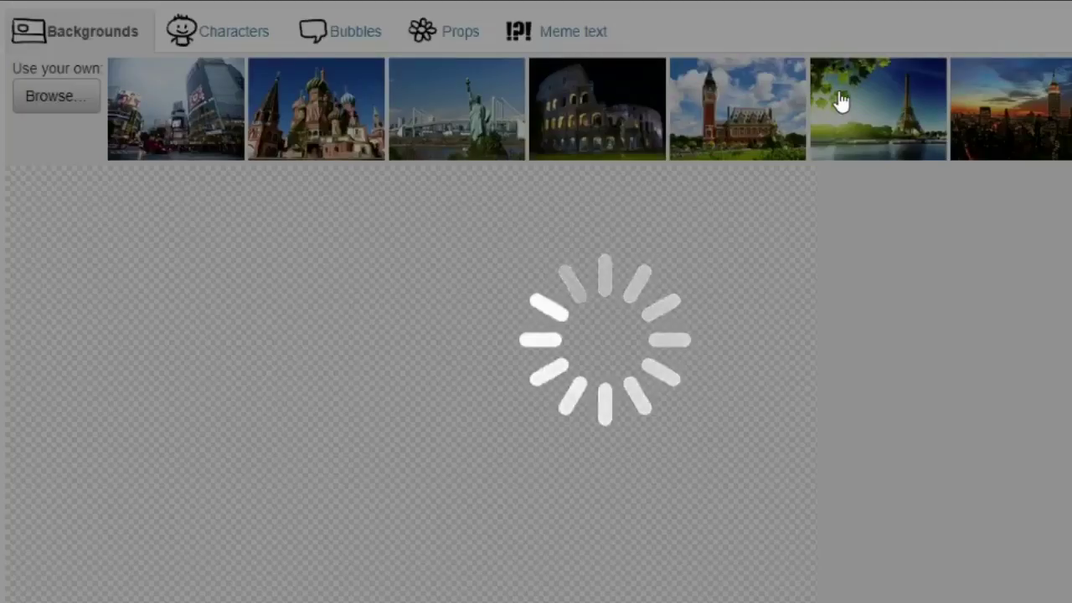
pyautogui.scroll(-2, 645, 393)
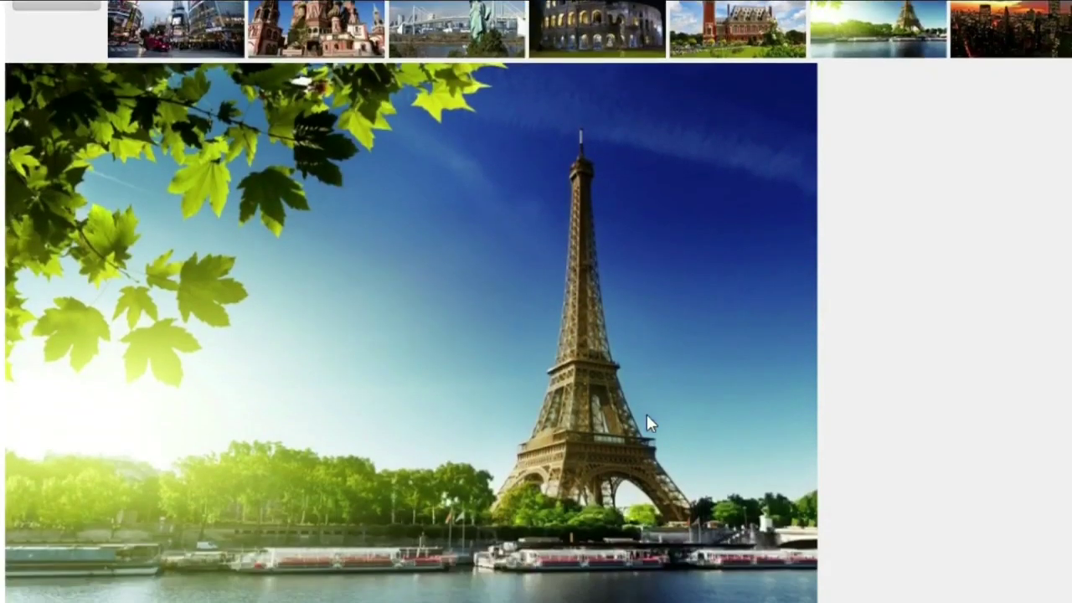
pyautogui.scroll(-1, 647, 414)
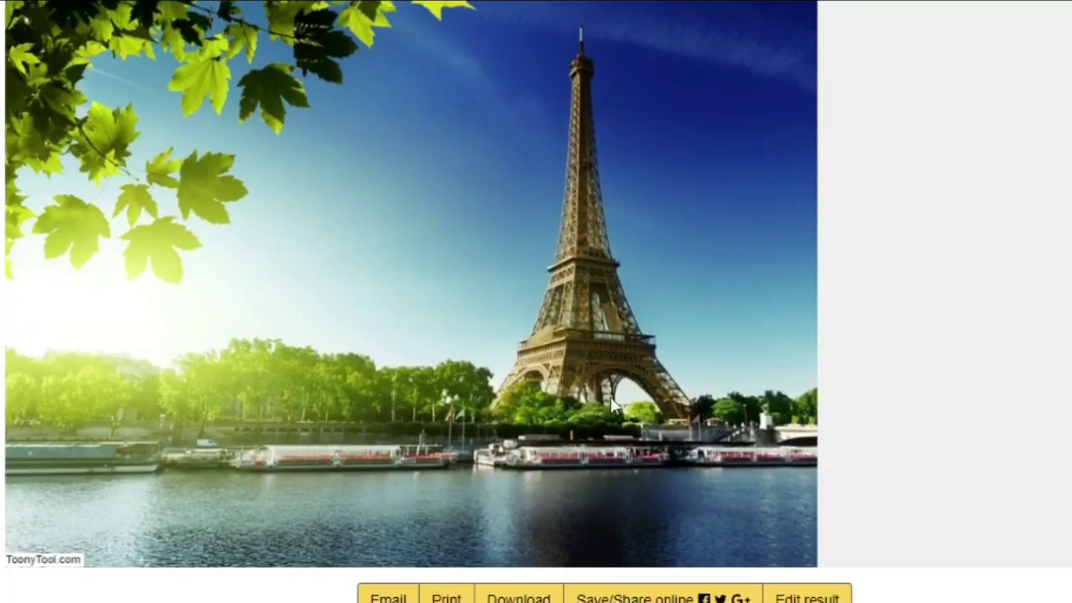
pyautogui.scroll(1, 141, 168)
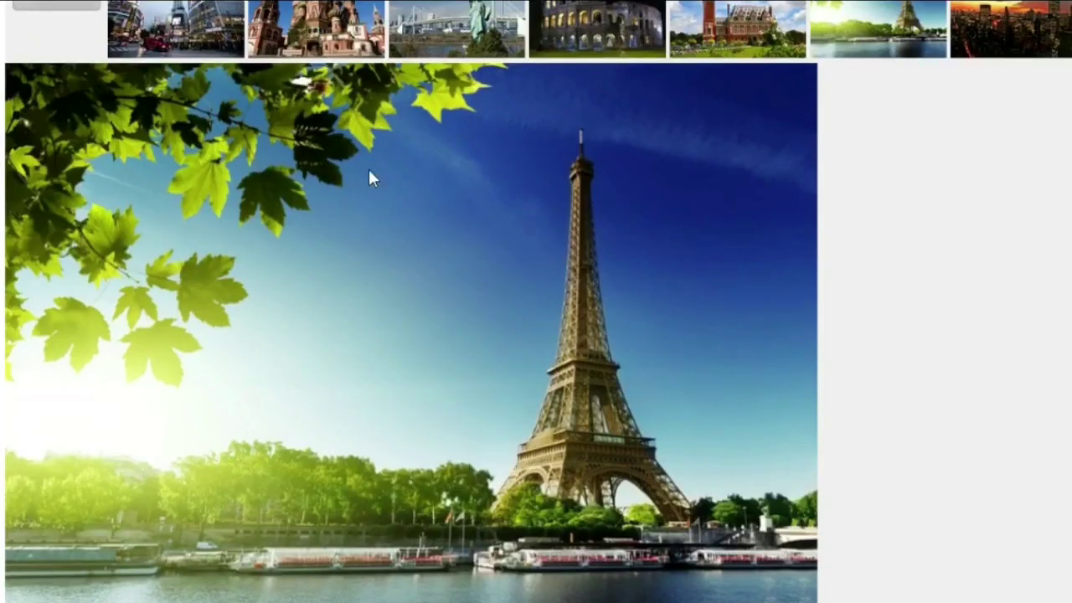
pyautogui.scroll(1, 345, 201)
# Step: Add the two sketched boys from Characters, undoing a trial move
pyautogui.click(237, 37)
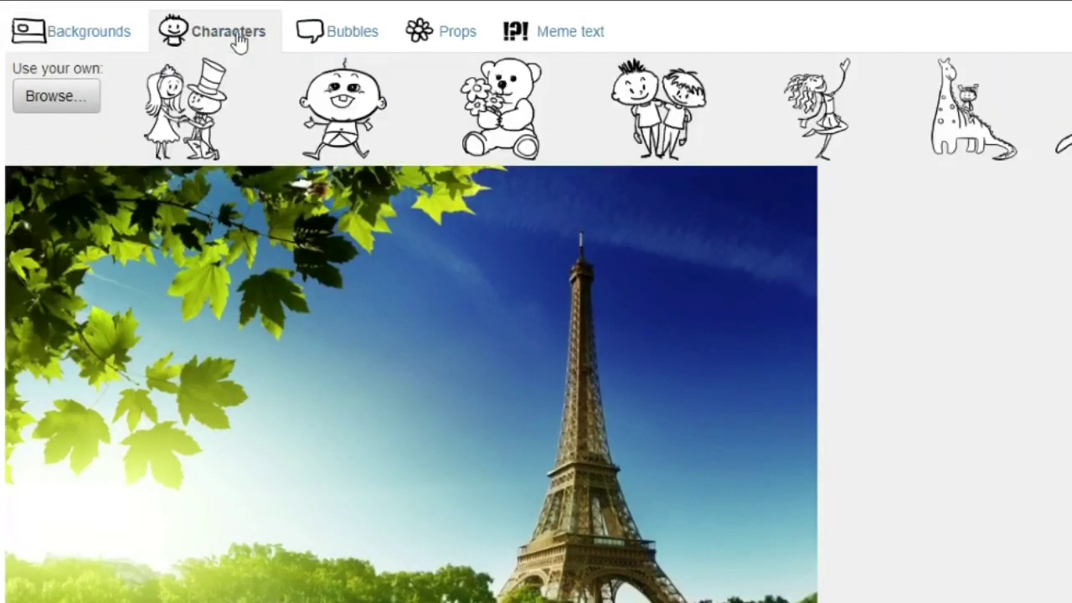
pyautogui.click(658, 109)
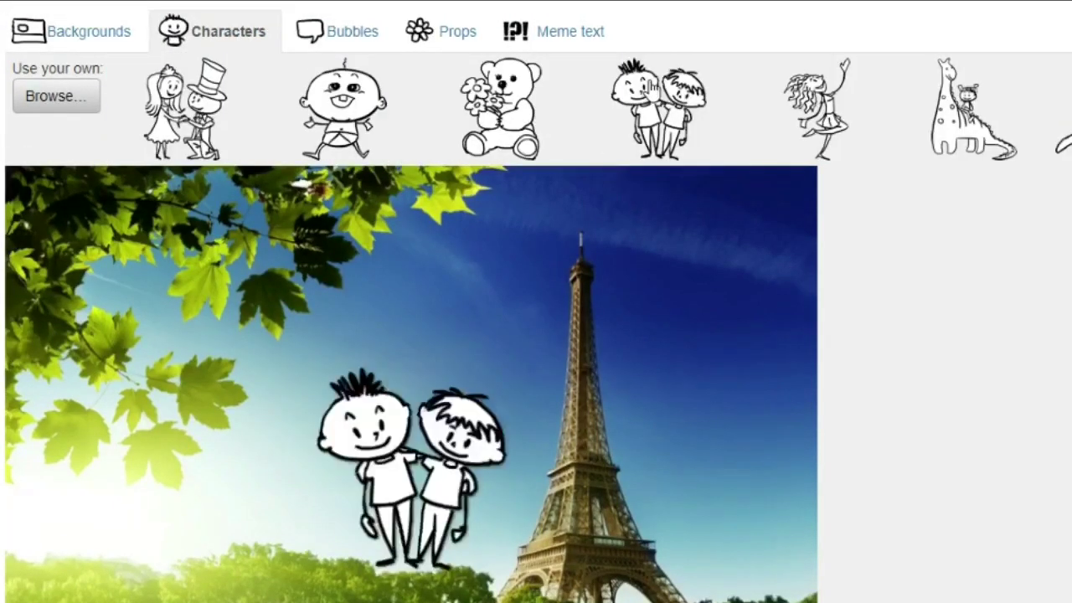
pyautogui.scroll(-2, 413, 214)
pyautogui.moveTo(414, 215); pyautogui.dragTo(285, 308)
pyautogui.hotkey('ctrl', 'z')
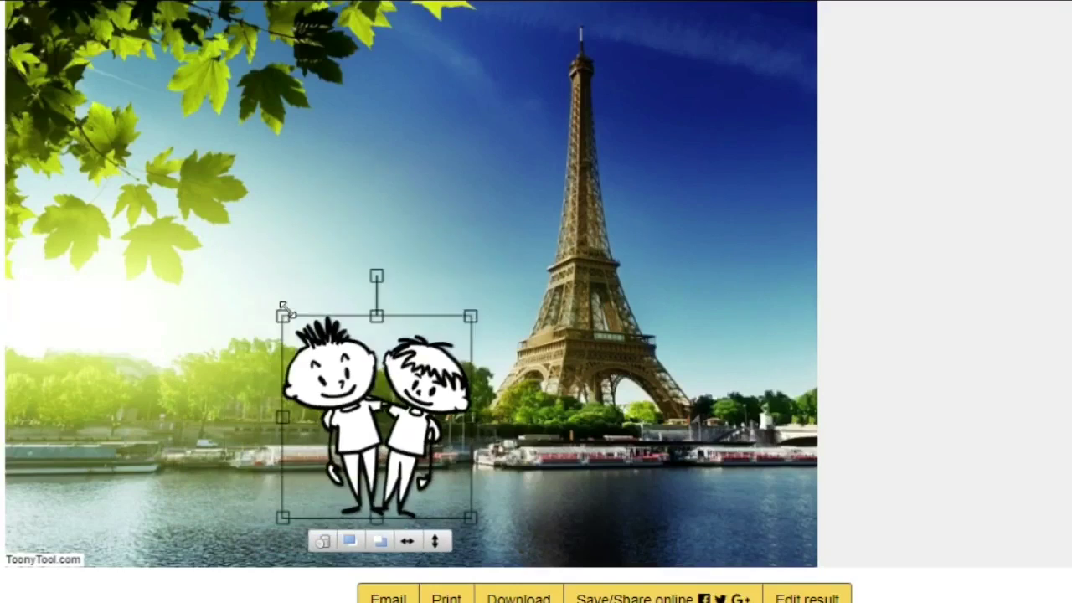
# Step: Try mirroring and flipping the two boys, leaving them in their original upright orientation
pyautogui.click(410, 544)
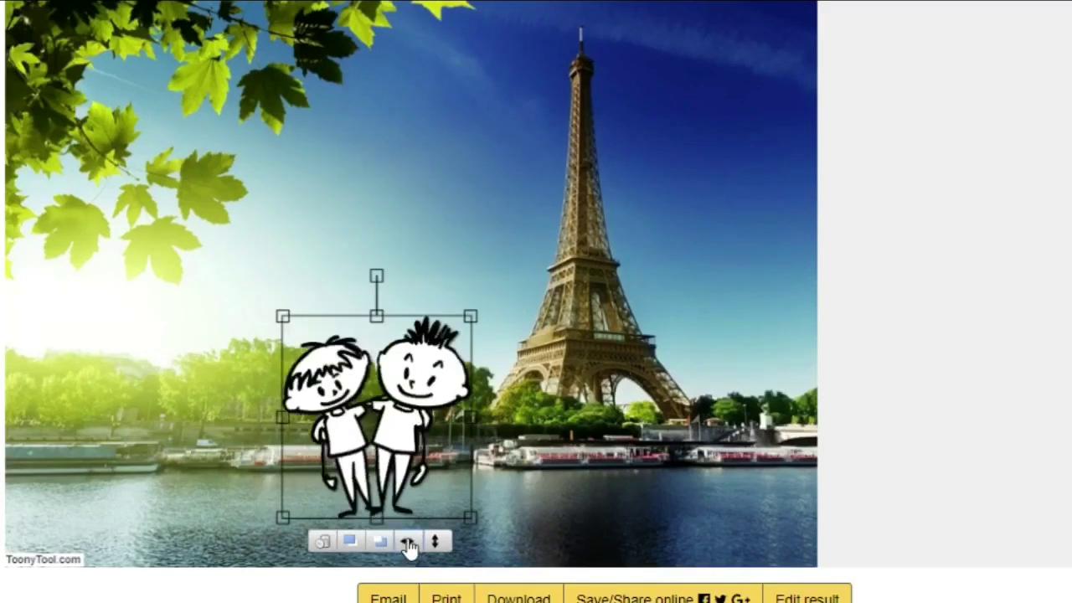
pyautogui.click(408, 543)
pyautogui.click(437, 541)
pyautogui.click(440, 542)
pyautogui.click(439, 541)
pyautogui.click(440, 542)
pyautogui.click(439, 541)
pyautogui.click(440, 542)
# Step: Enlarge the two boys and place them at the photo's lower left
pyautogui.moveTo(346, 408); pyautogui.dragTo(211, 410)
pyautogui.moveTo(144, 309); pyautogui.dragTo(119, 285)
pyautogui.moveTo(121, 382); pyautogui.dragTo(205, 476)
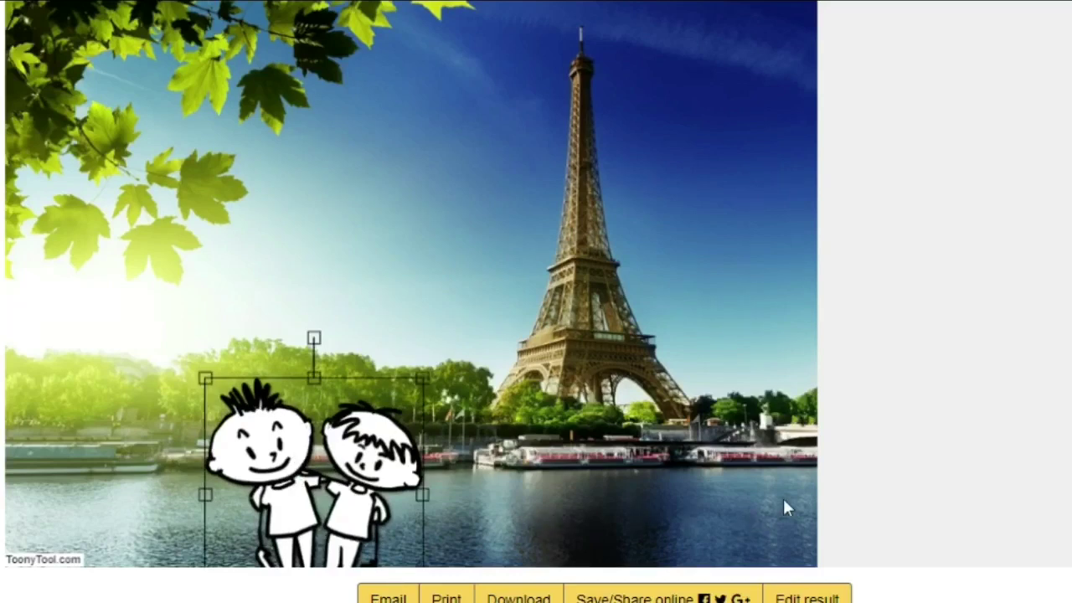
pyautogui.scroll(1, 554, 258)
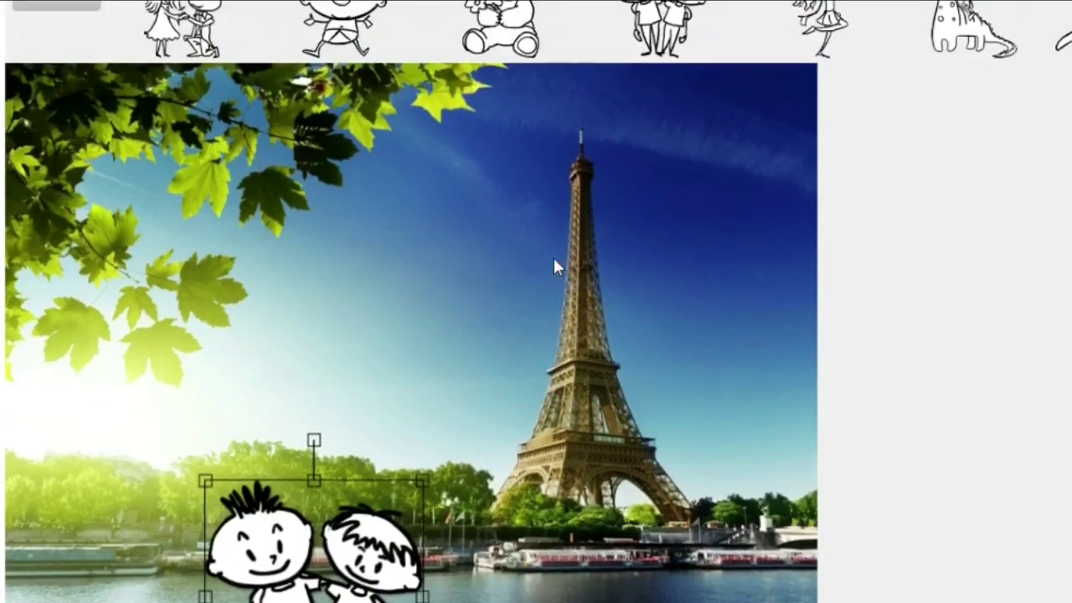
# Step: Add a speech bubble from Bubbles and move it left, above the two boys
pyautogui.scroll(1, 371, 335)
pyautogui.scroll(1, 370, 331)
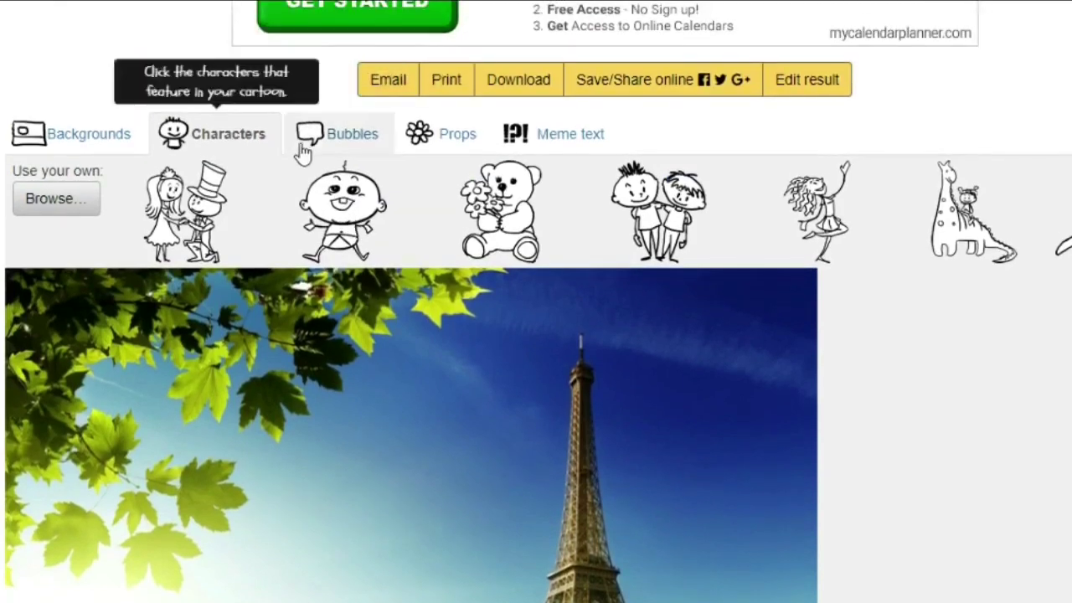
pyautogui.click(317, 140)
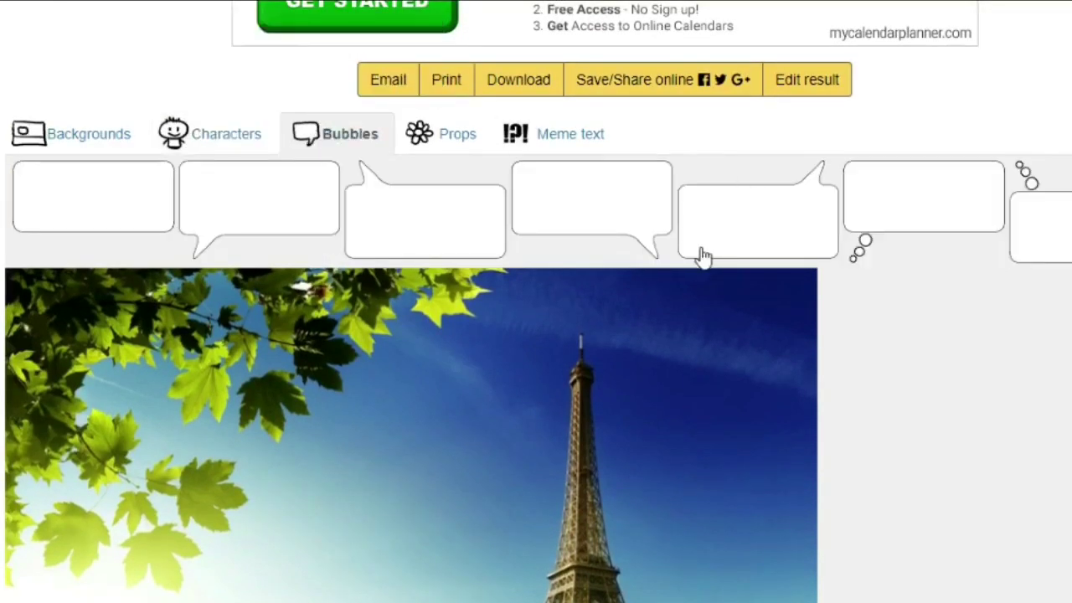
pyautogui.click(620, 214)
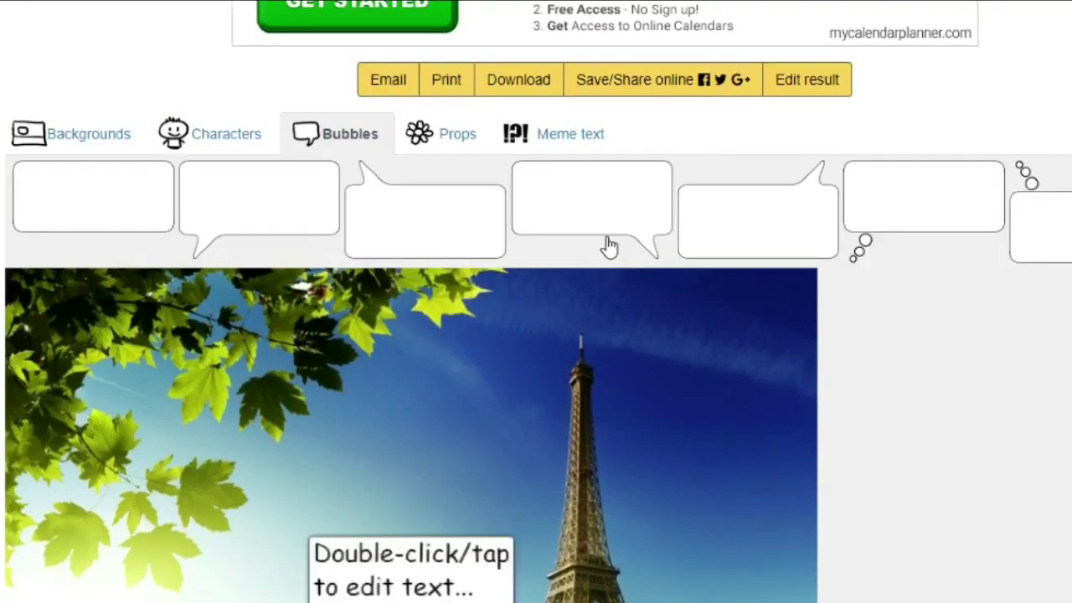
pyautogui.scroll(-2, 593, 365)
pyautogui.moveTo(361, 362); pyautogui.dragTo(130, 382)
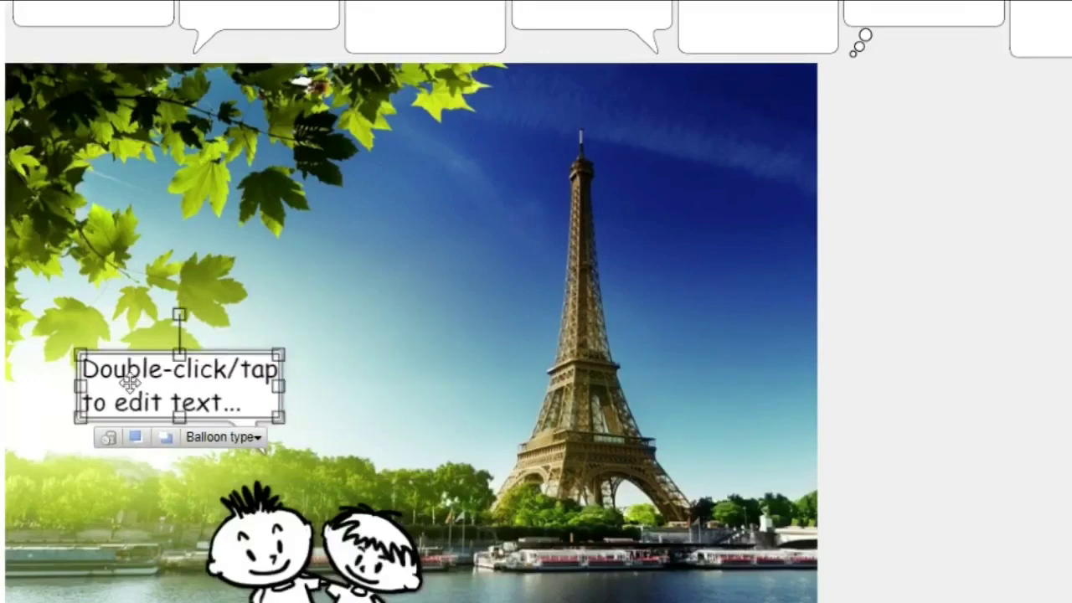
# Step: Replace the bubble's placeholder text with "This is amazing!"
pyautogui.doubleClick(174, 381)
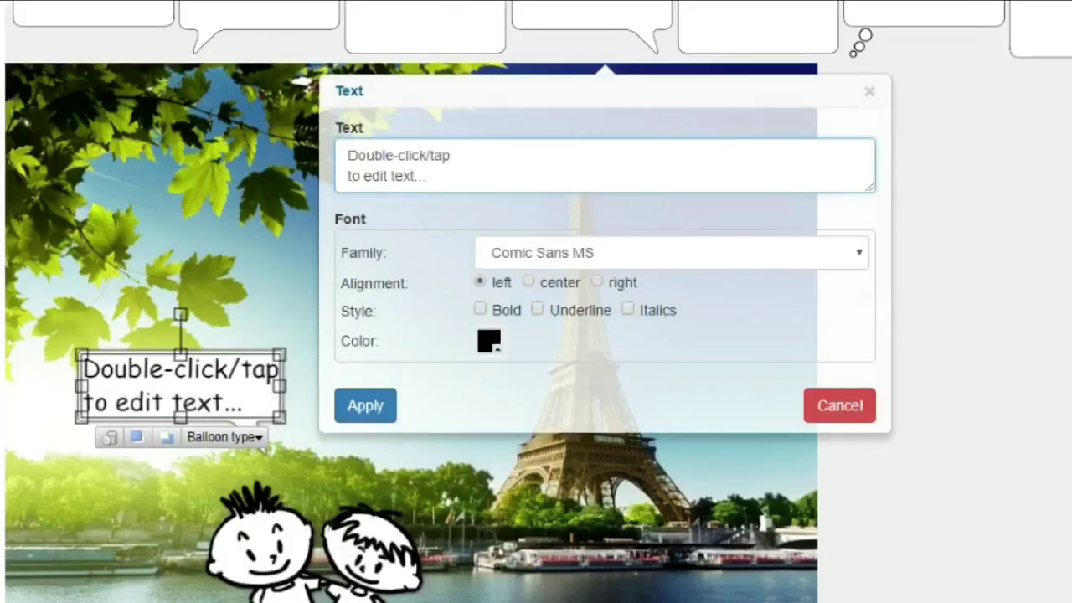
pyautogui.moveTo(428, 155); pyautogui.dragTo(347, 155)
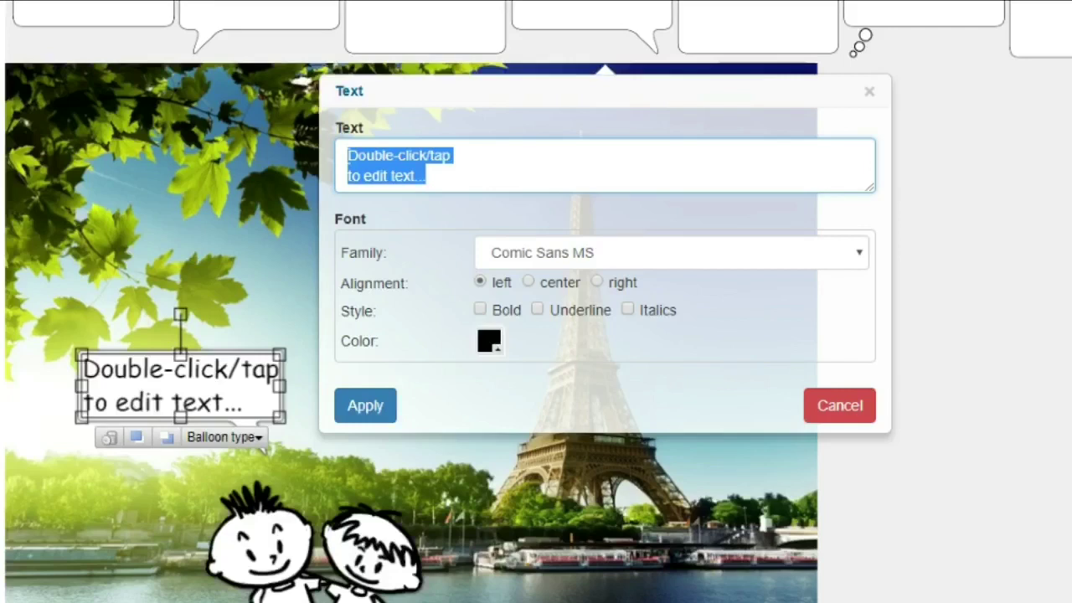
pyautogui.write('This is aa')
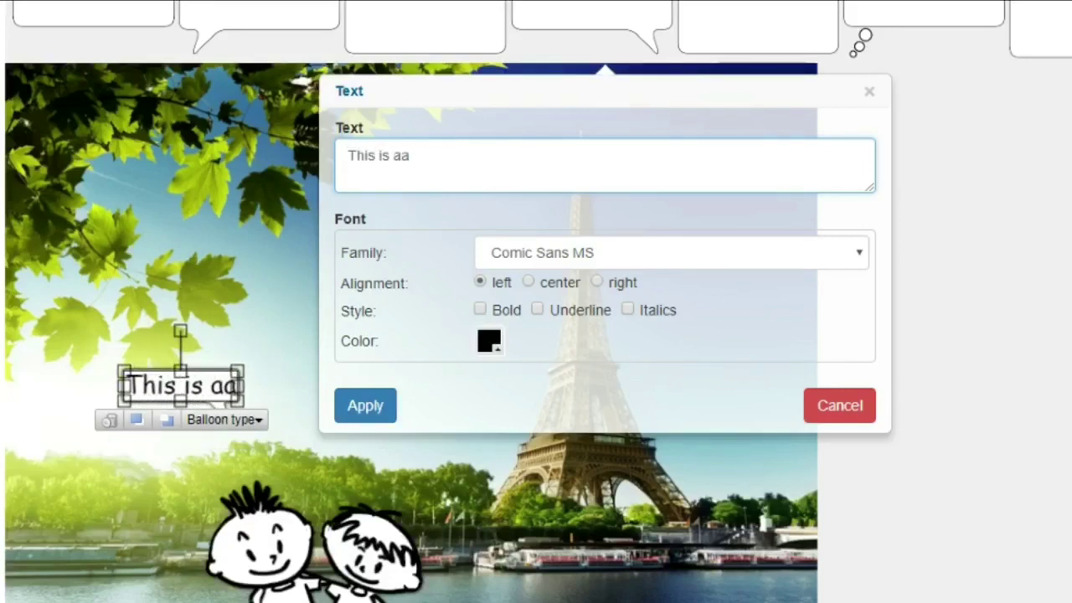
pyautogui.press('BackSpace')
pyautogui.write('ma')
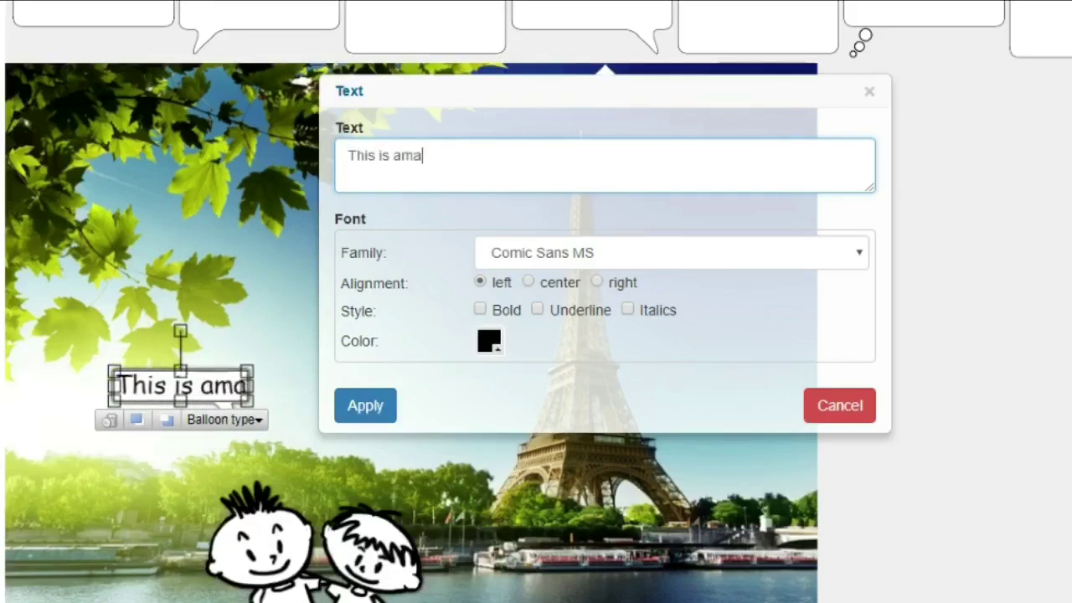
pyautogui.write('zing')
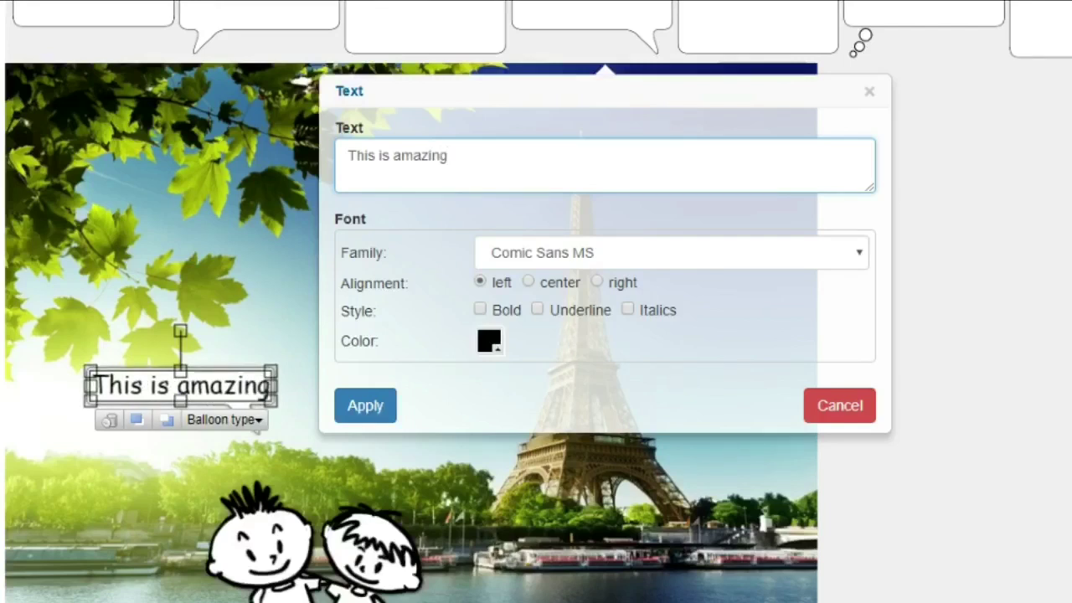
pyautogui.write('!')
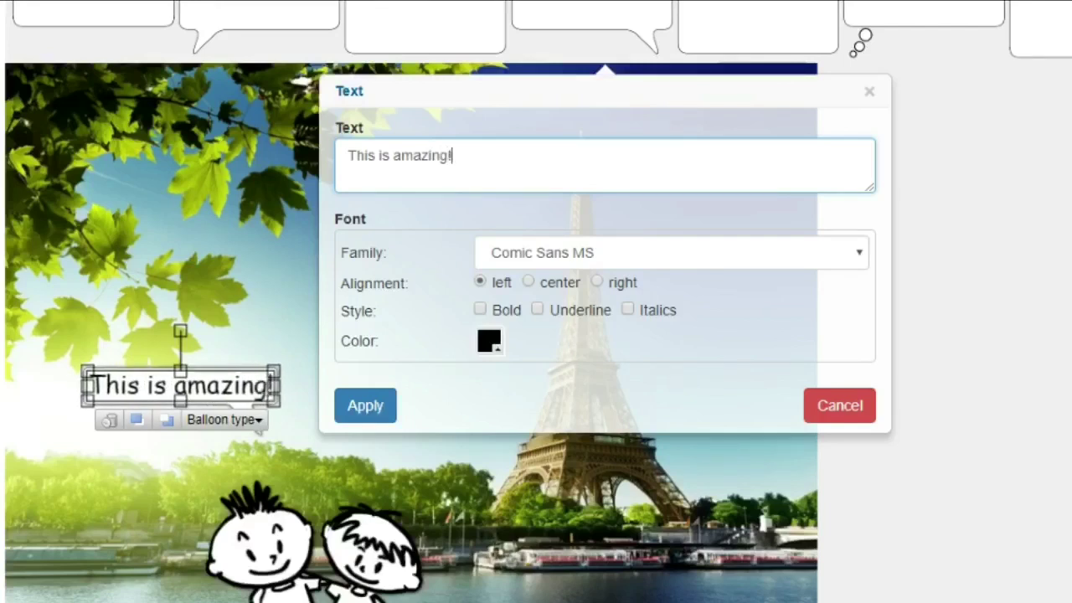
# Step: Format the bubble text as bold, centred Garamond and apply it
pyautogui.click(861, 257)
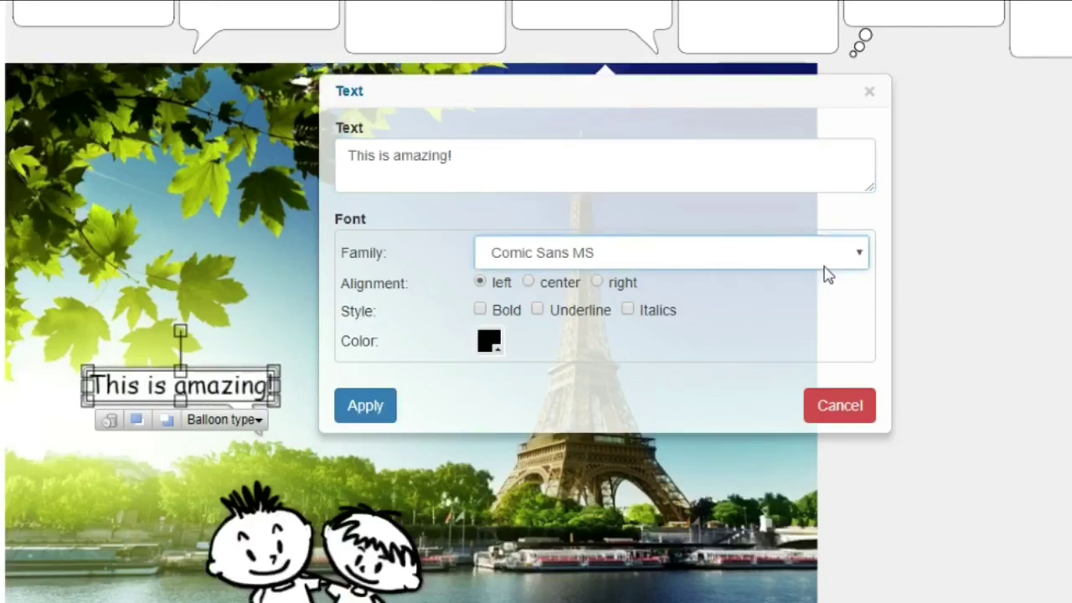
pyautogui.click(553, 377)
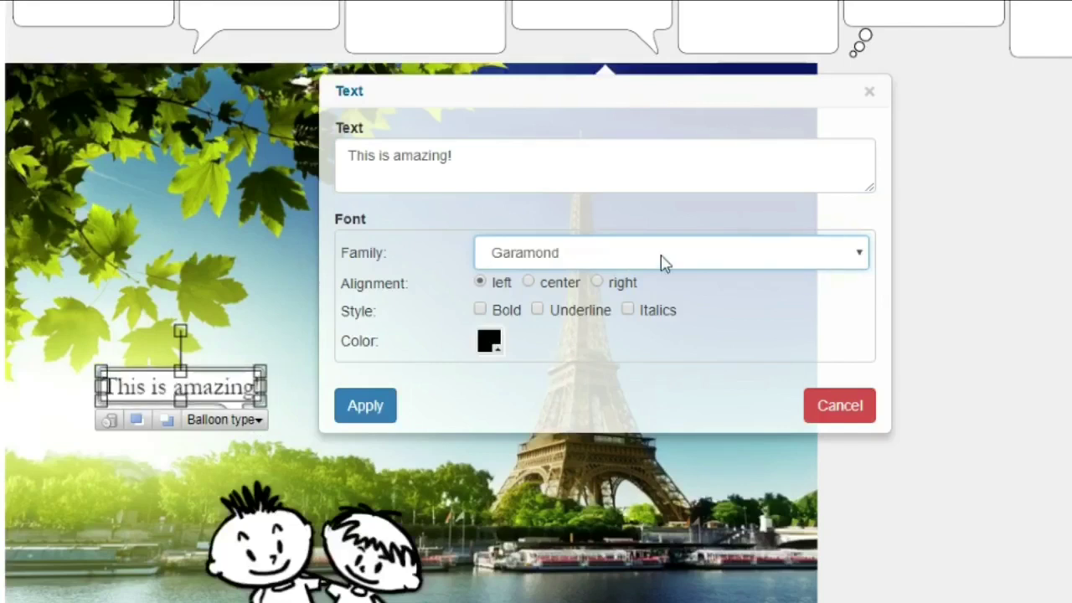
pyautogui.click(530, 283)
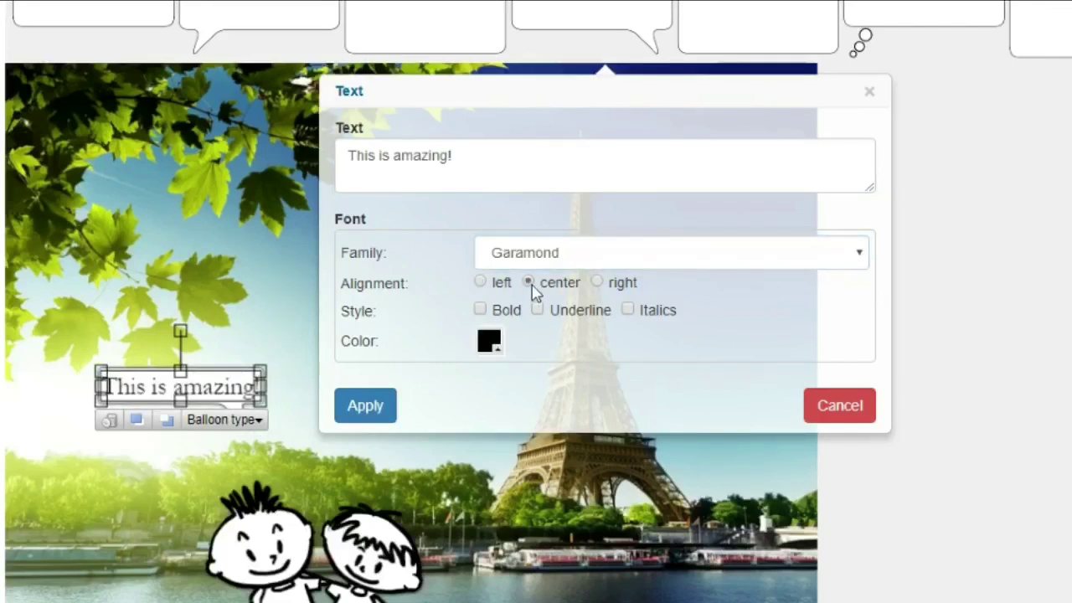
pyautogui.click(480, 312)
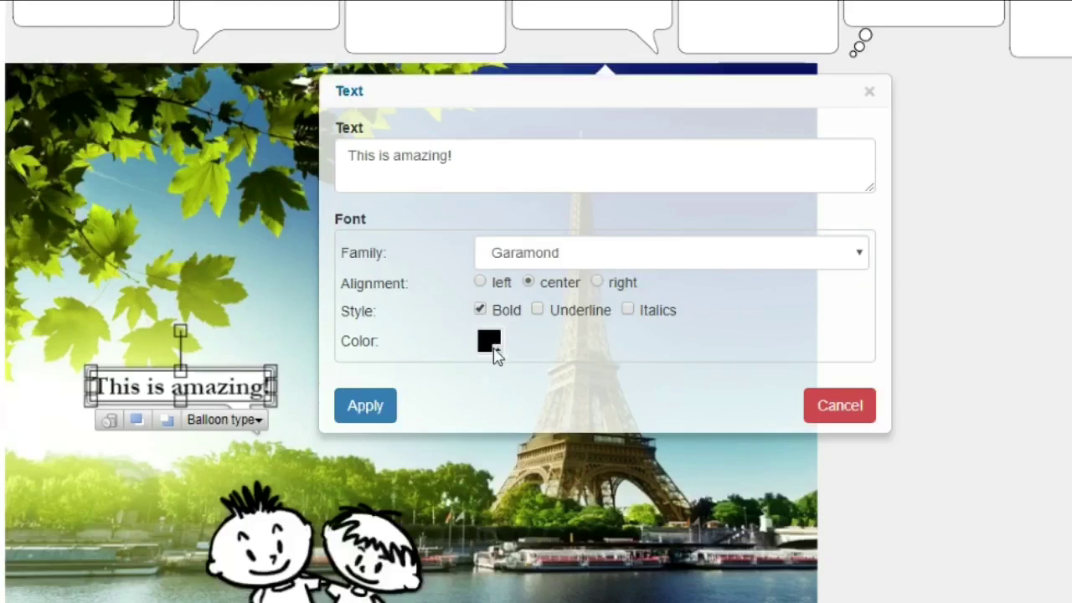
pyautogui.click(352, 417)
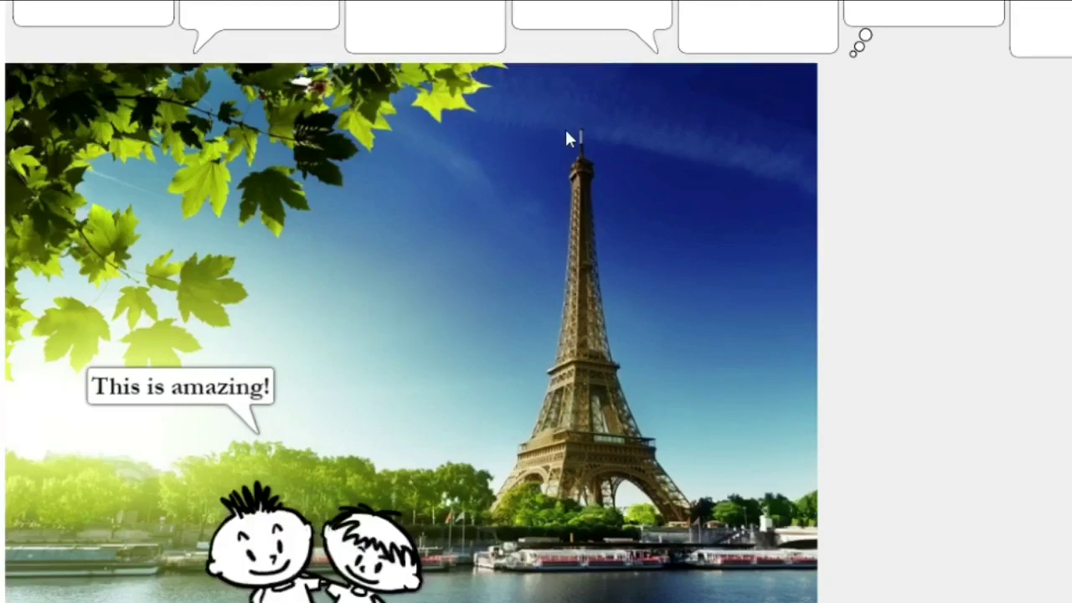
# Step: Add a second bubble and type "Yes! I'm so glad that we're here!" as its text
pyautogui.scroll(2, 570, 137)
pyautogui.click(267, 115)
pyautogui.doubleClick(377, 456)
pyautogui.write('Yes! ')
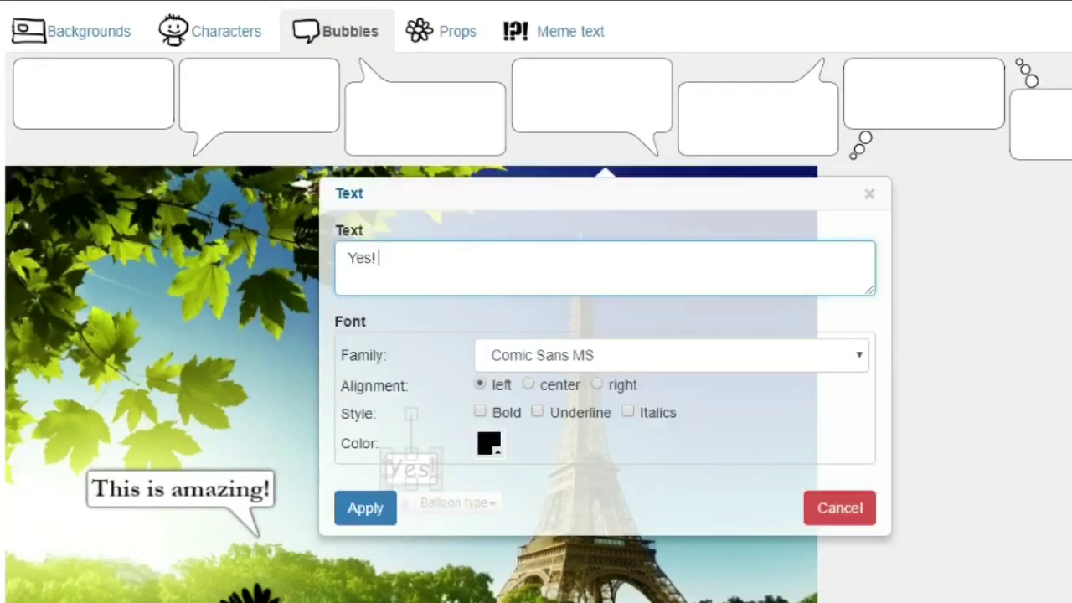
pyautogui.write("I'm so glad that we're here")
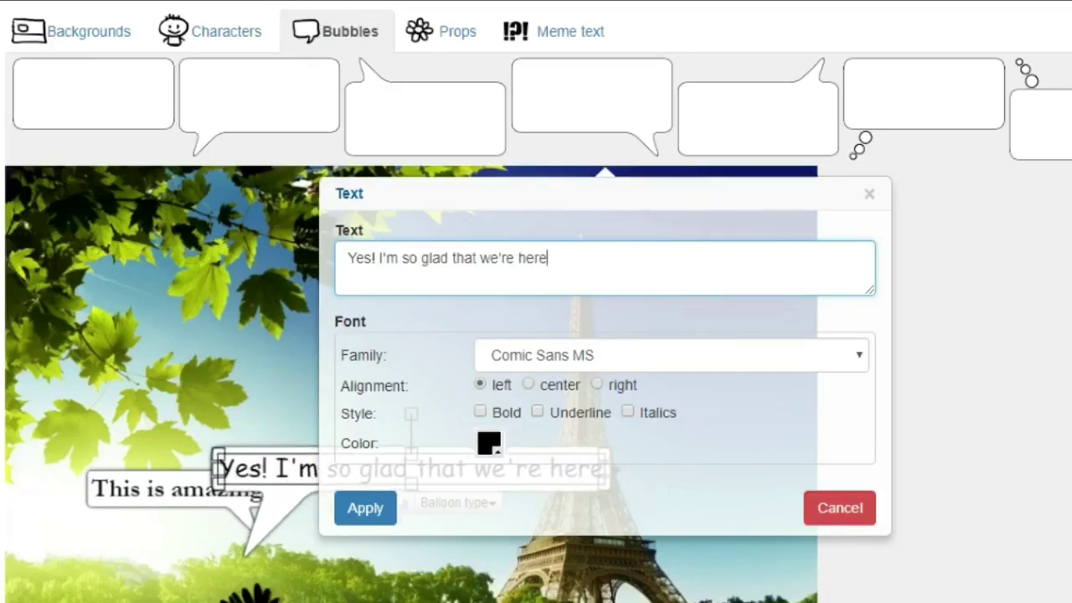
pyautogui.write('!')
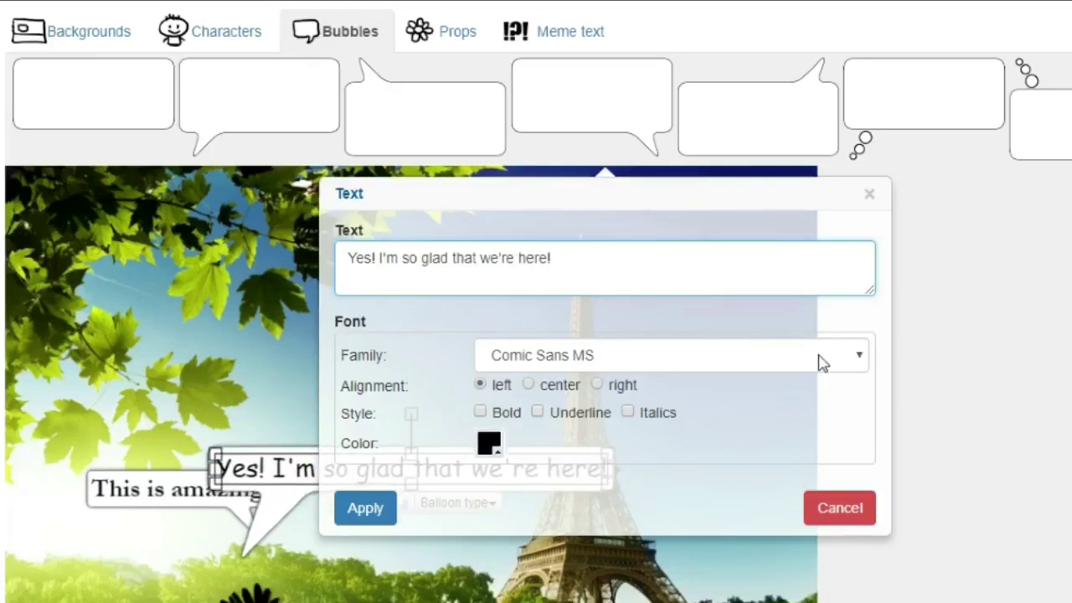
pyautogui.click(862, 360)
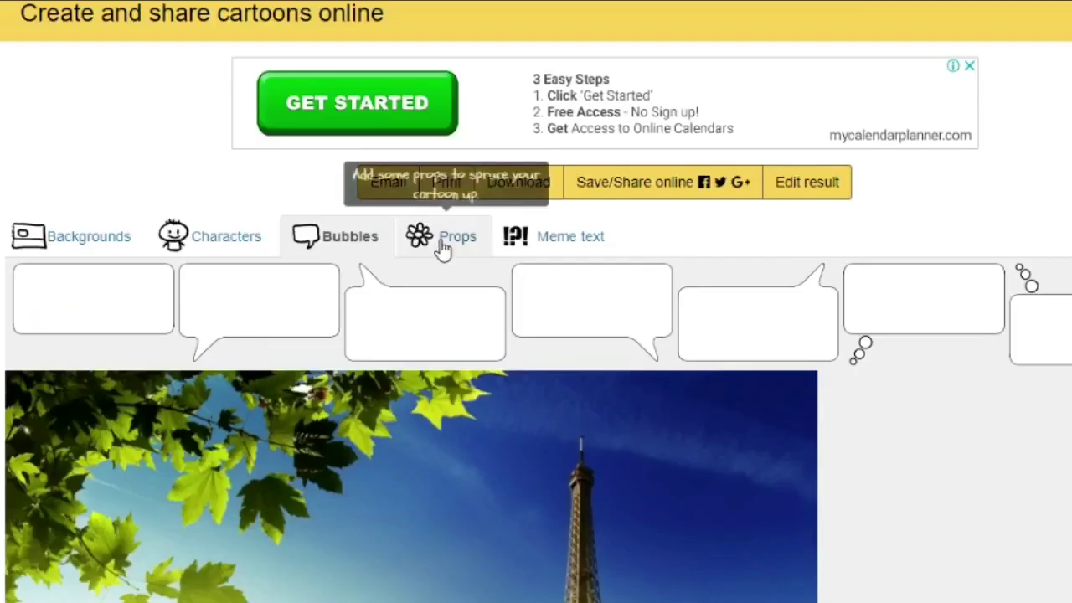
# Step: Add the WOW prop, rotate it clockwise, and place it in the sky near the tower
pyautogui.click(443, 244)
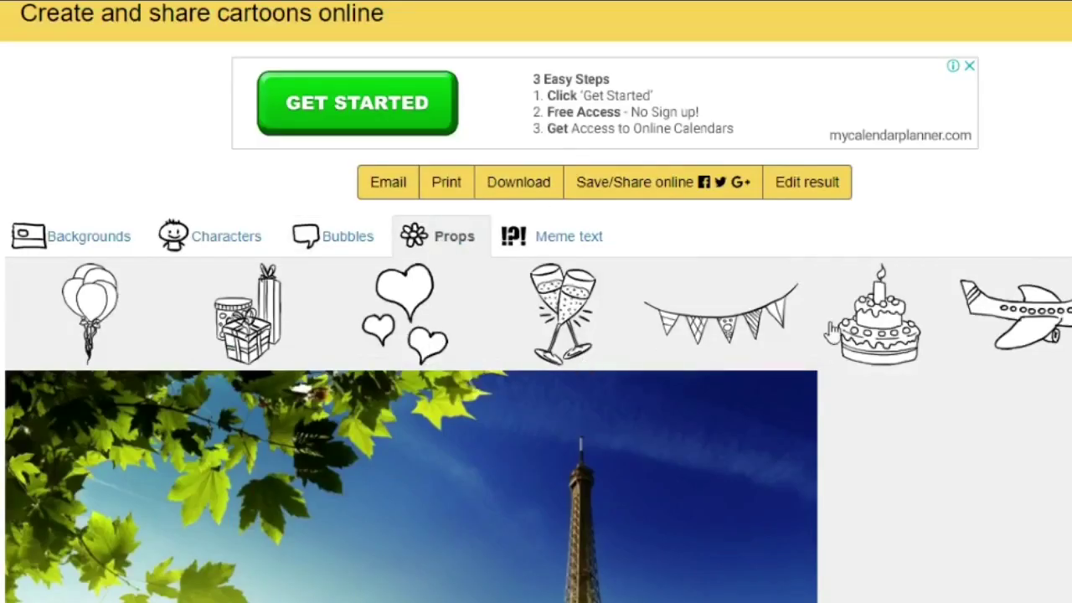
pyautogui.moveTo(965, 301)
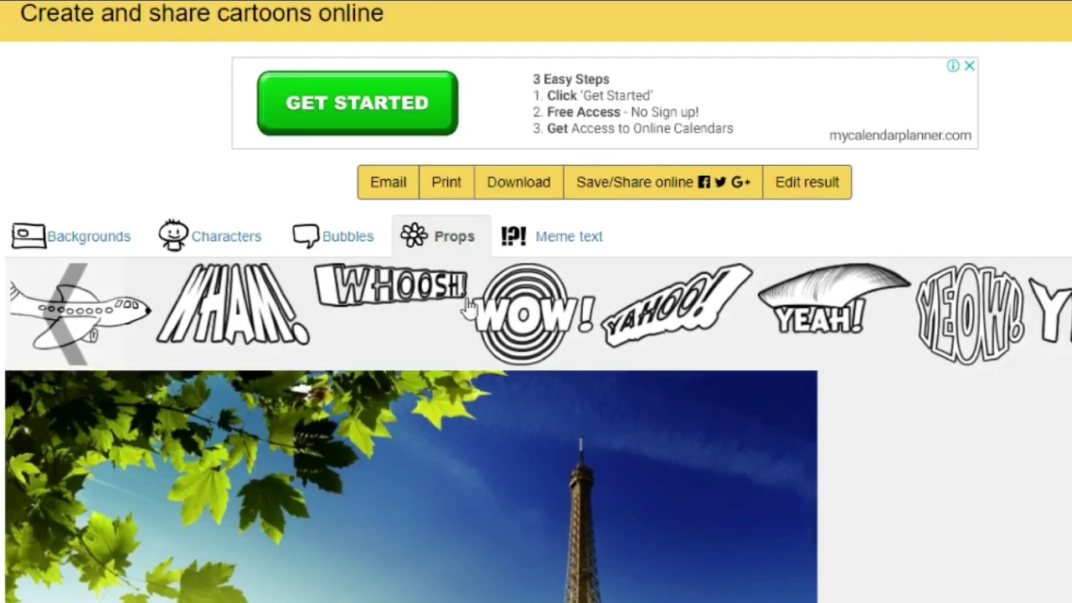
pyautogui.scroll(-4, 514, 484)
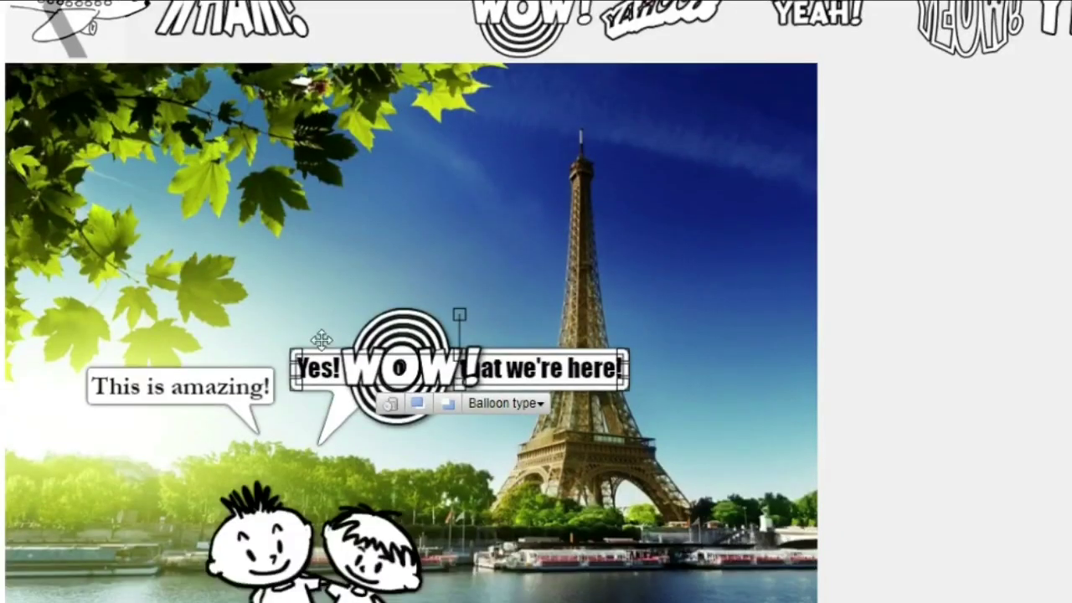
pyautogui.moveTo(390, 325); pyautogui.dragTo(316, 143)
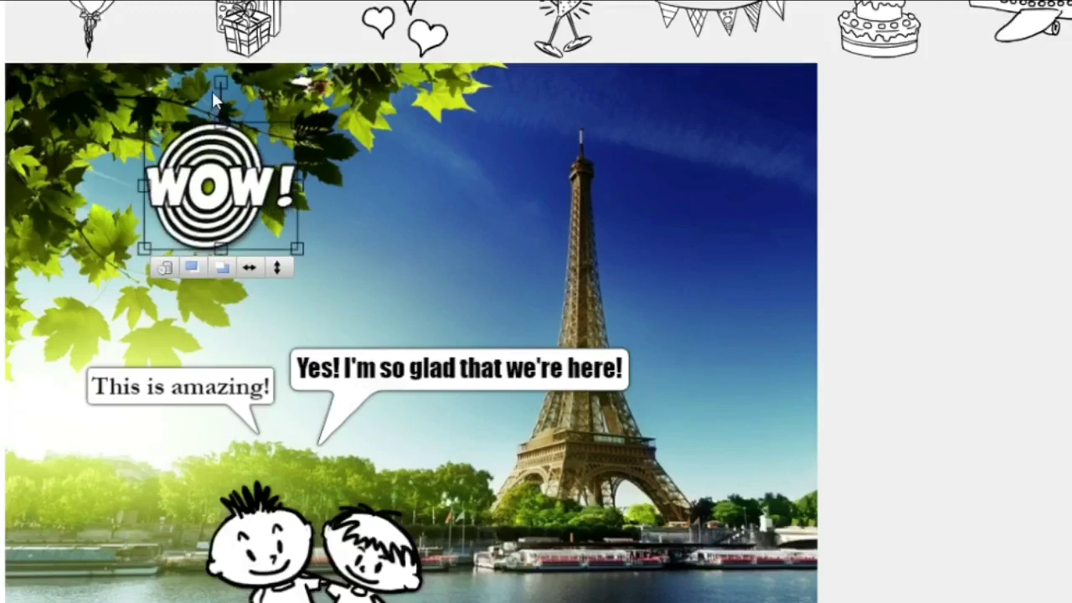
pyautogui.moveTo(220, 81); pyautogui.dragTo(272, 95)
pyautogui.moveTo(213, 188); pyautogui.dragTo(448, 220)
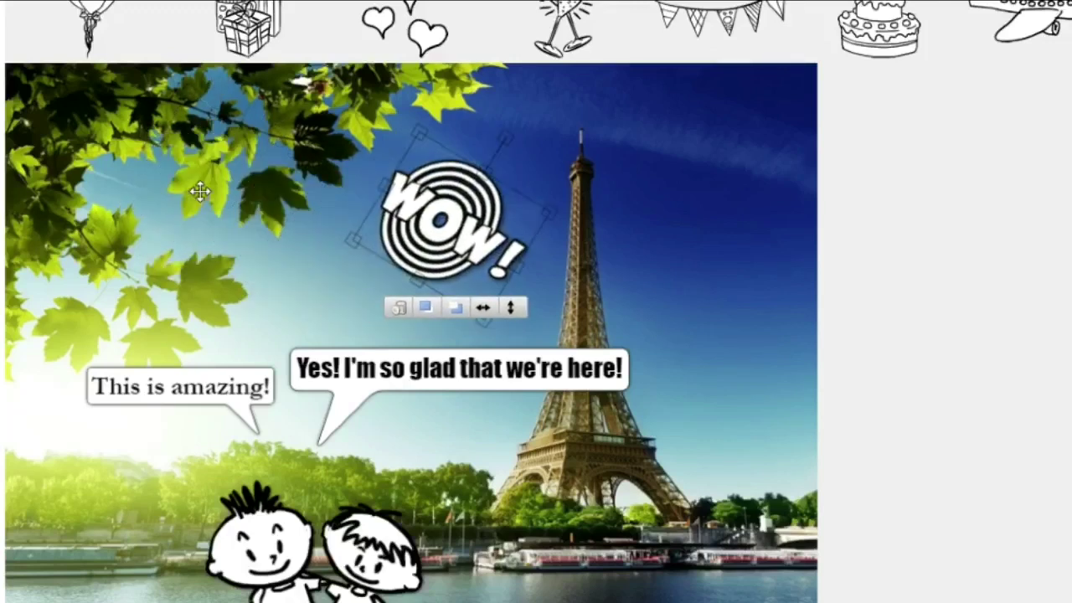
pyautogui.scroll(-4, 1017, 242)
pyautogui.scroll(6, 1024, 234)
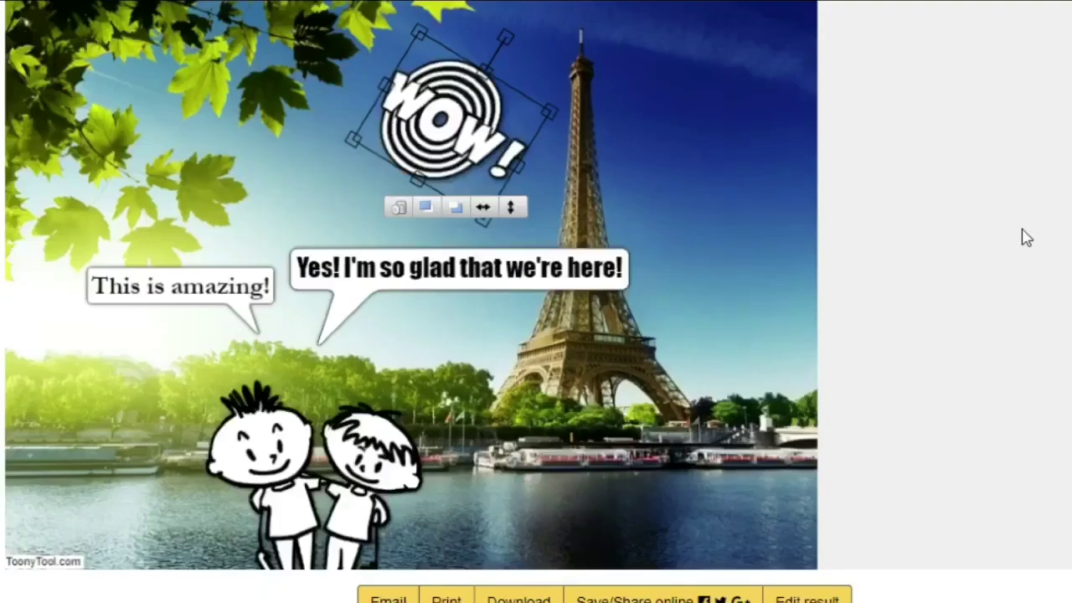
# Step: Download the finished Eiffel Tower cartoon and scroll through the result
pyautogui.scroll(-5, 703, 276)
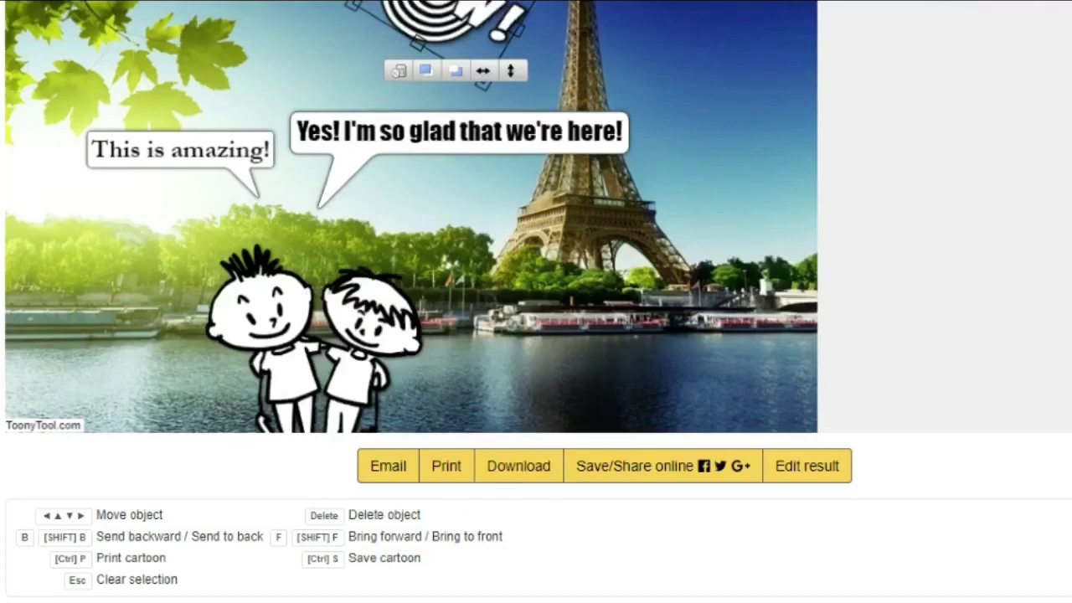
pyautogui.click(518, 465)
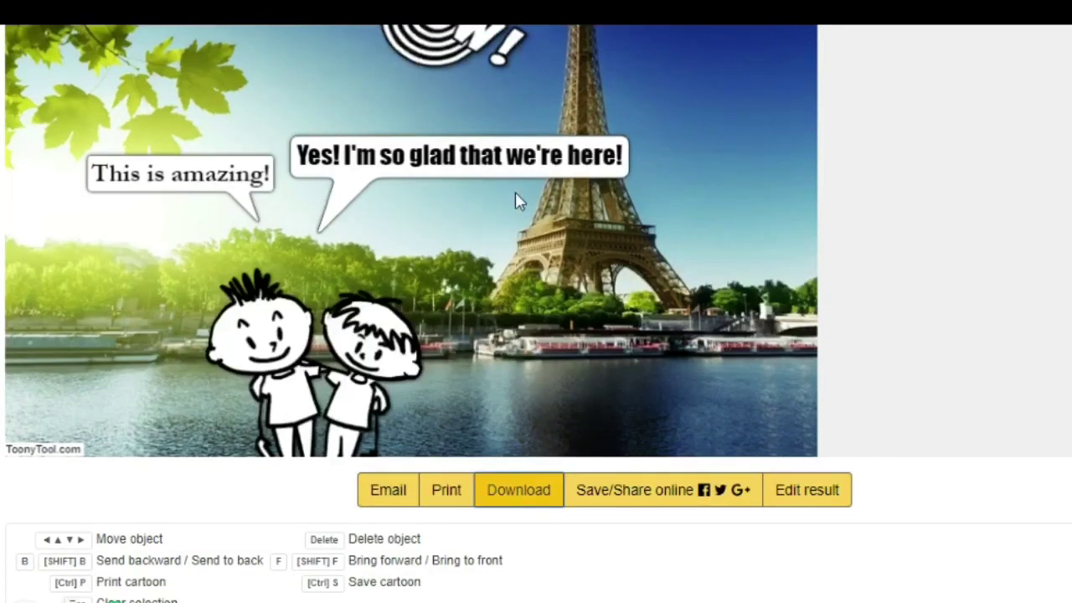
pyautogui.scroll(4, 515, 193)
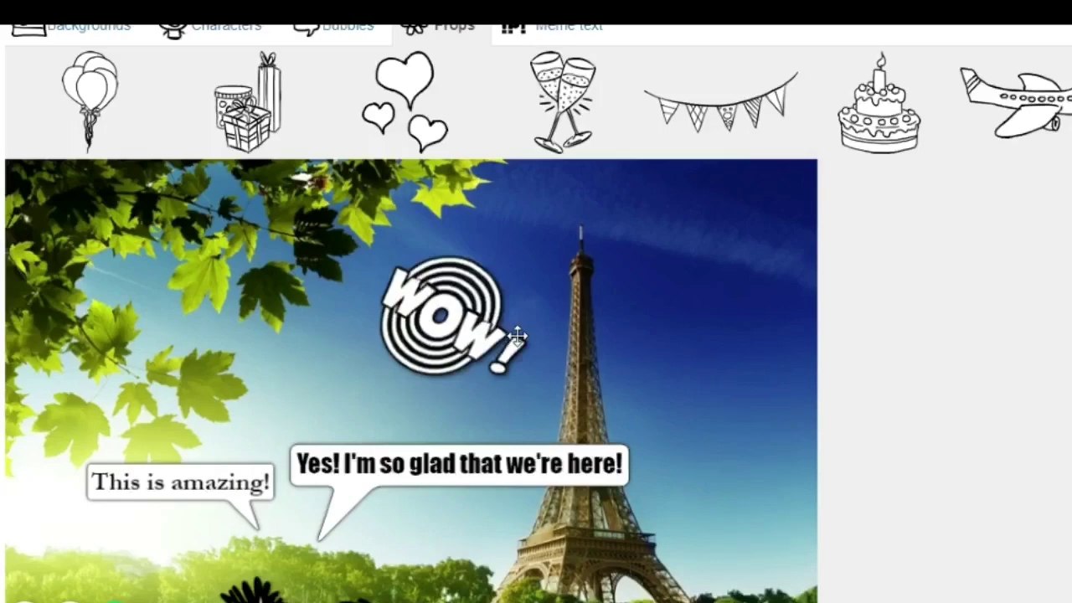
pyautogui.scroll(7, 517, 335)
pyautogui.scroll(-6, 516, 335)
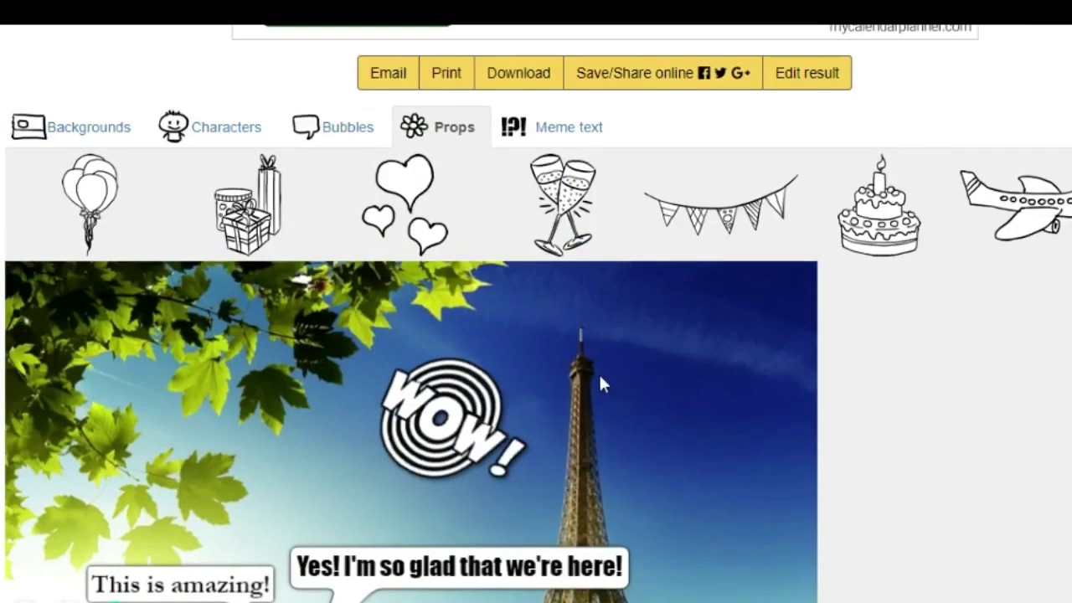
pyautogui.scroll(3, 524, 381)
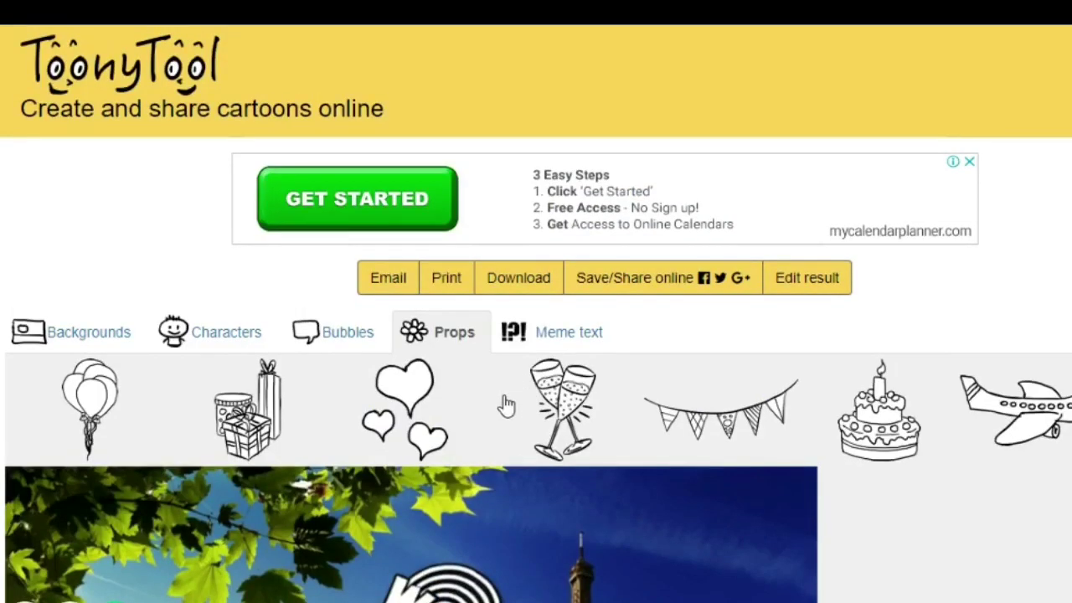
pyautogui.scroll(-3, 506, 406)
pyautogui.scroll(-3, 503, 395)
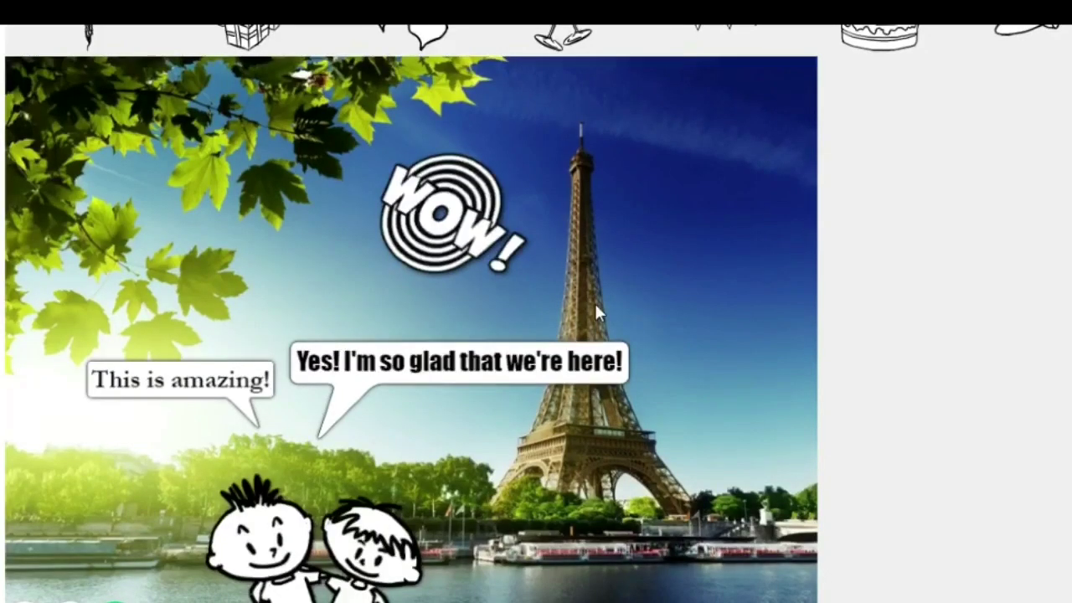
pyautogui.scroll(4, 536, 335)
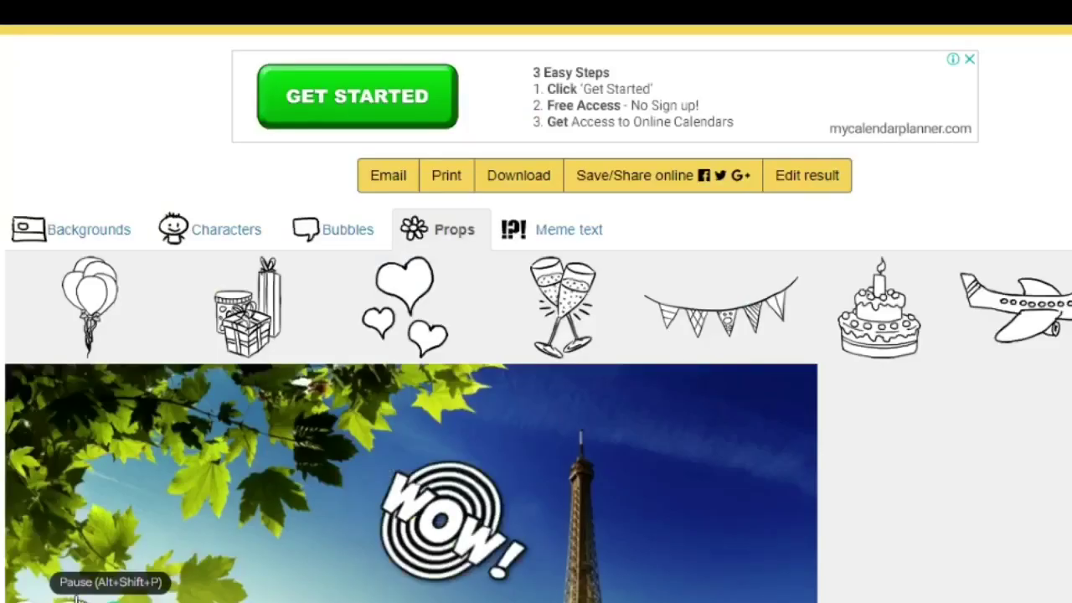
pyautogui.scroll(-6, 354, 492)
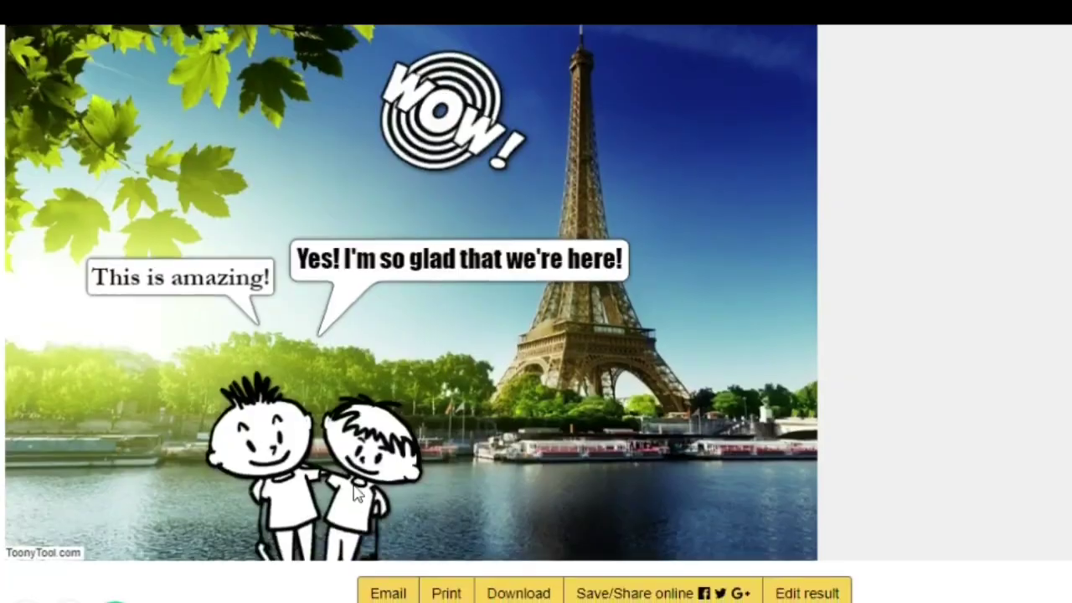
pyautogui.scroll(7, 355, 487)
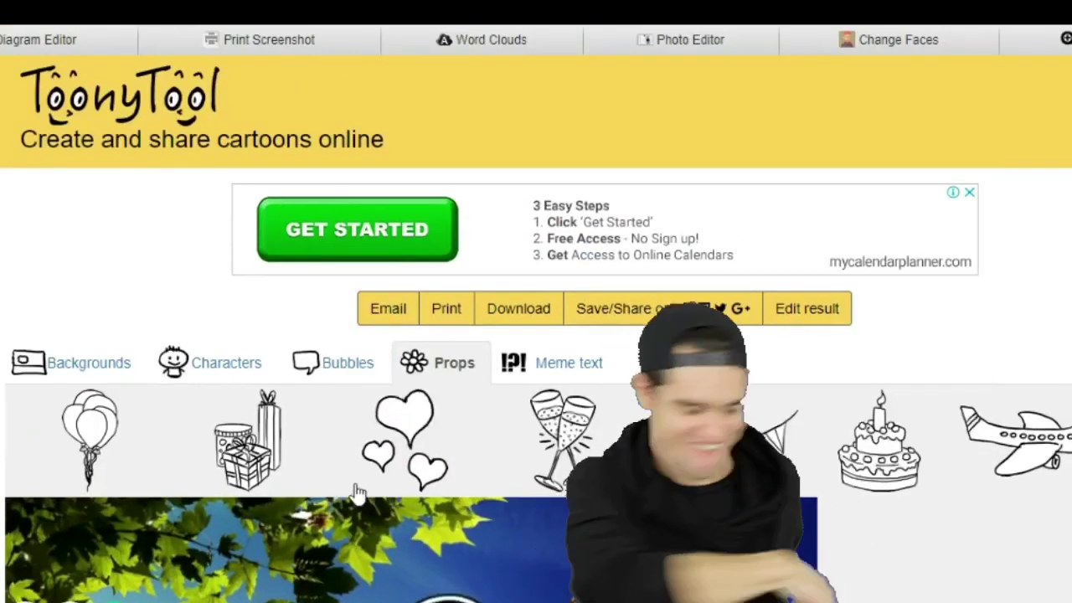